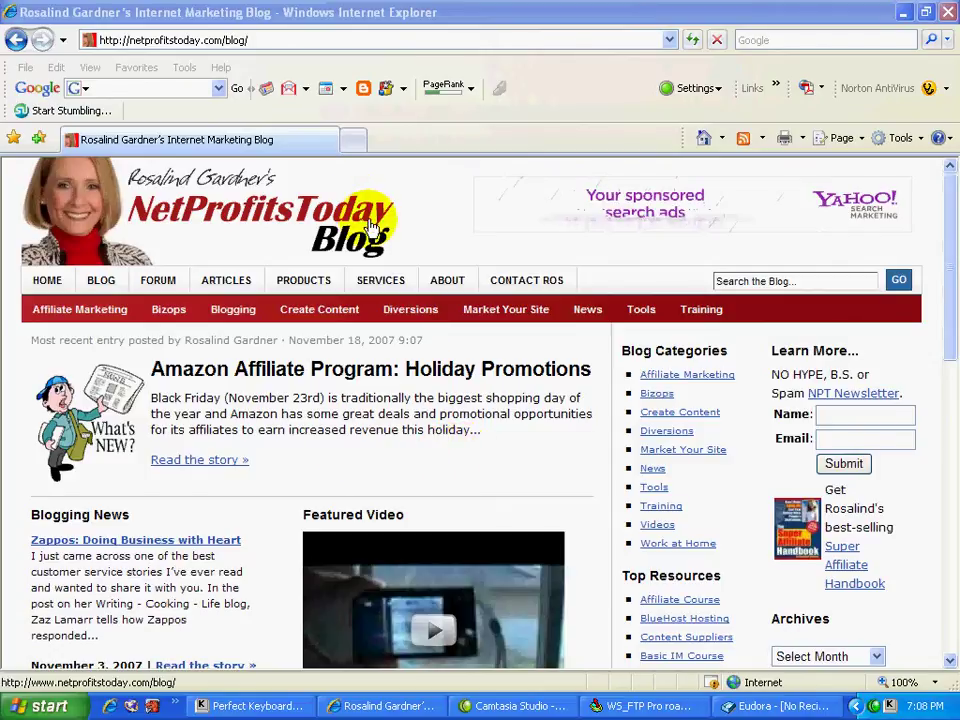
Go to the travel blog at roamsters.com.
left_click(320, 40)
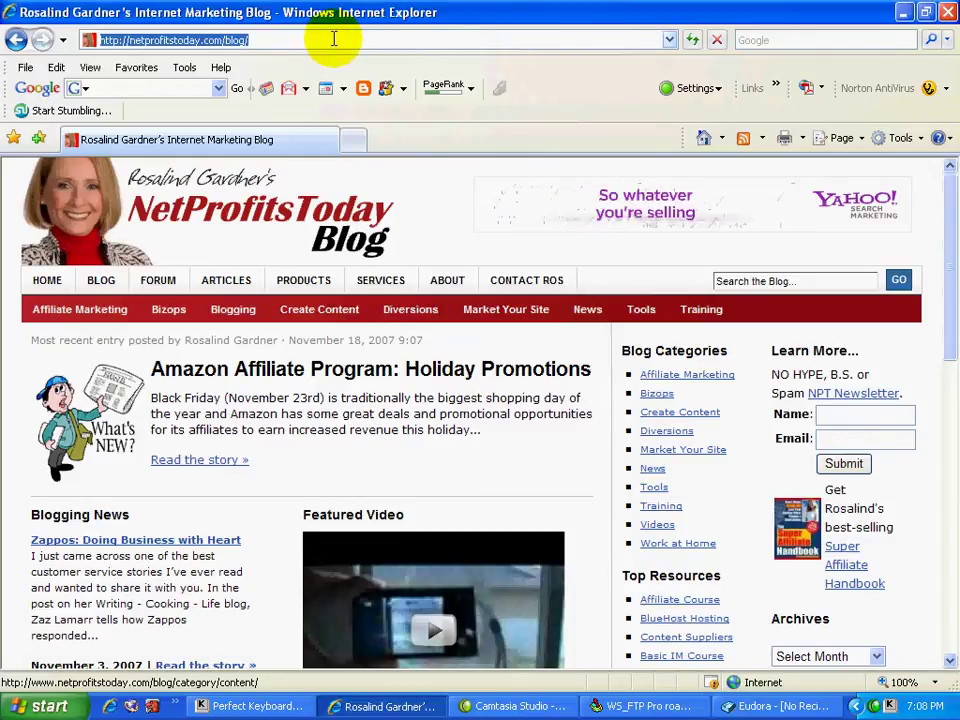
type("rapatina.com/")
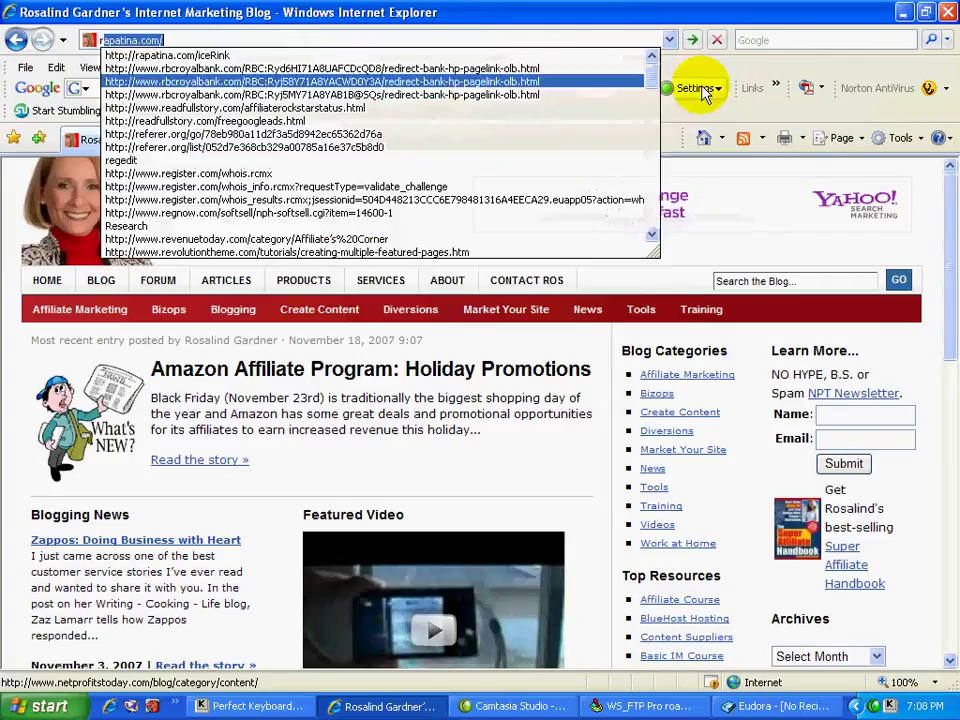
mouse_move(656, 85)
left_mouse_down()
mouse_move(654, 106)
mouse_move(652, 98)
left_mouse_up()
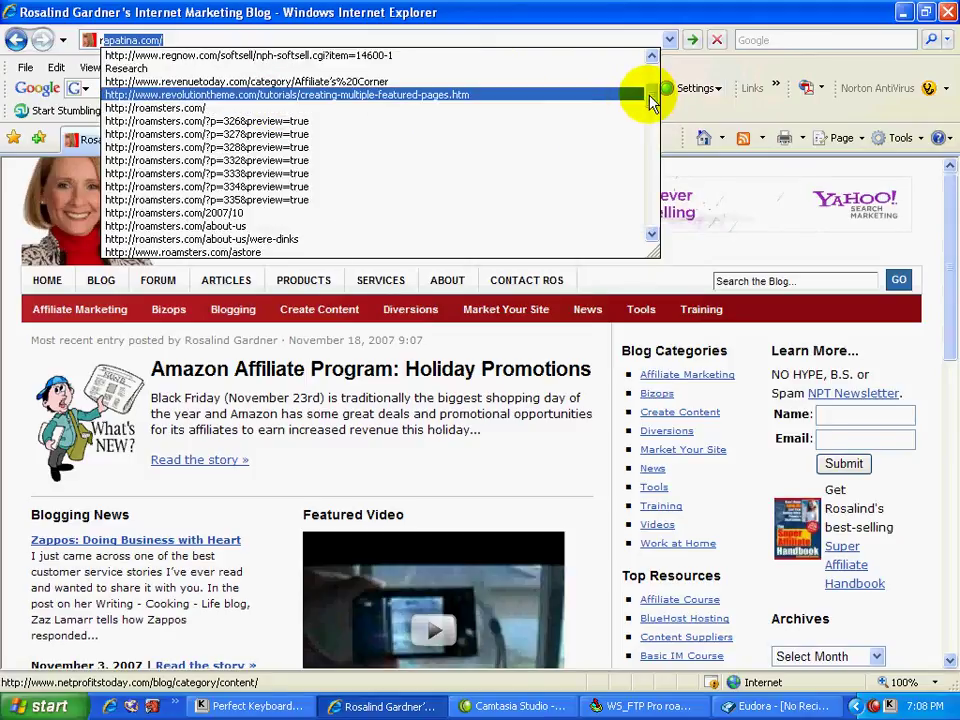
mouse_move(652, 105)
left_mouse_down()
mouse_move(645, 133)
mouse_move(647, 122)
left_mouse_up()
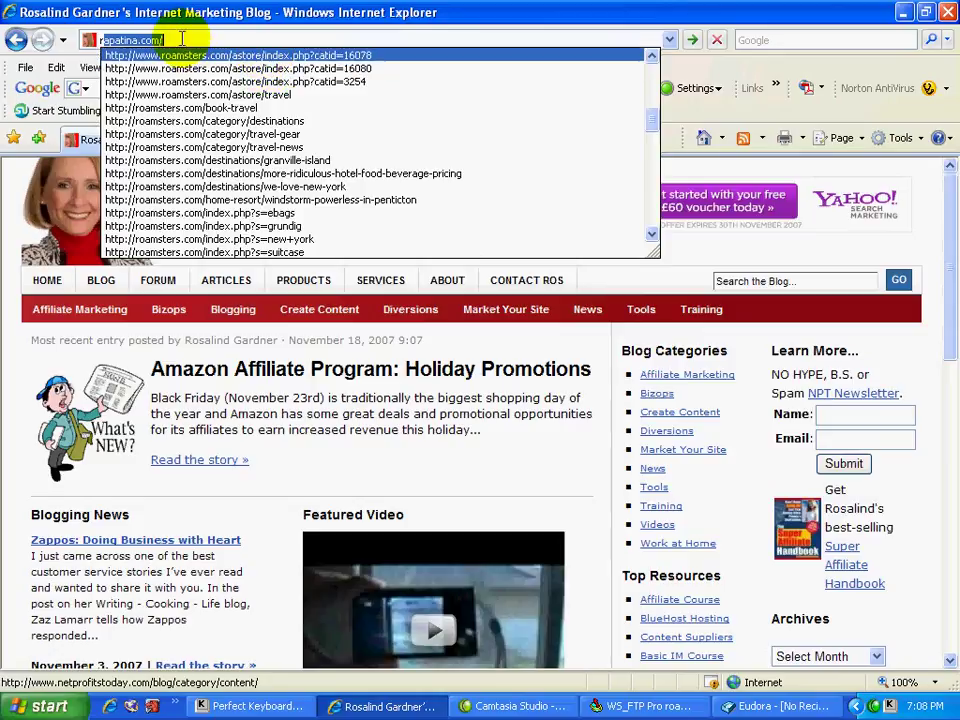
left_click(90, 40)
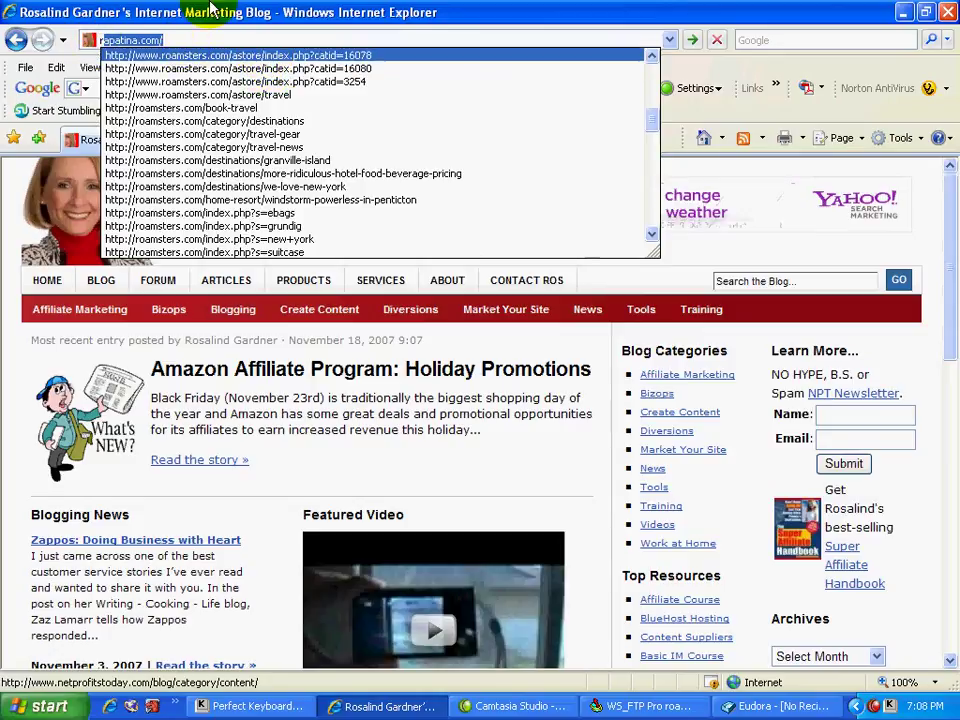
type("roamsters")
key("Return")
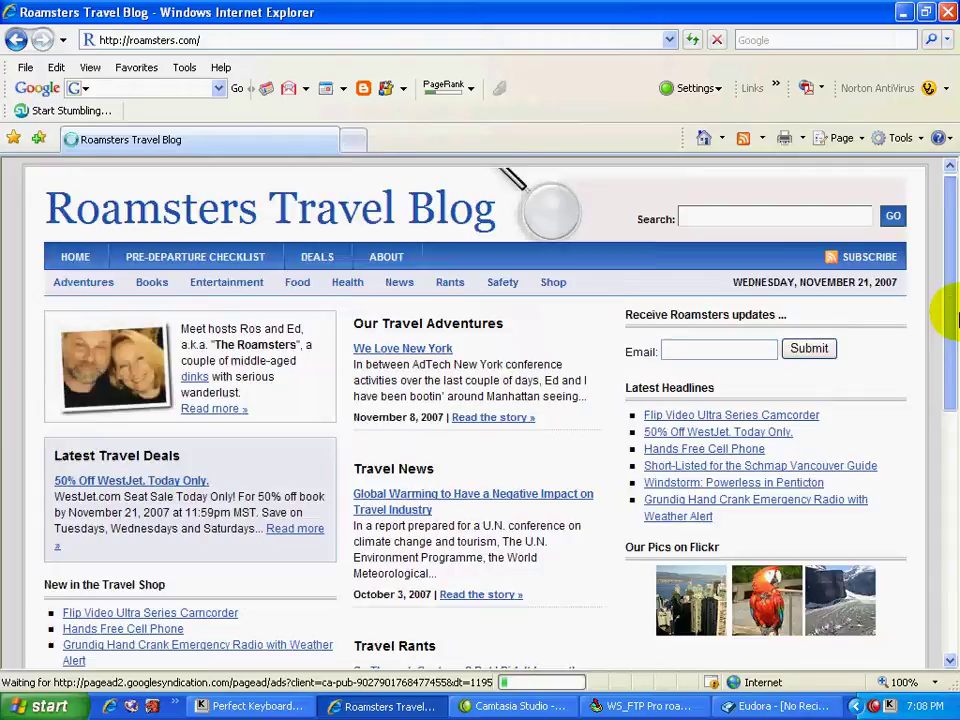
Open the blog's WordPress admin area and start a new post.
left_click_drag(947, 235, 943, 471)
left_click(820, 240)
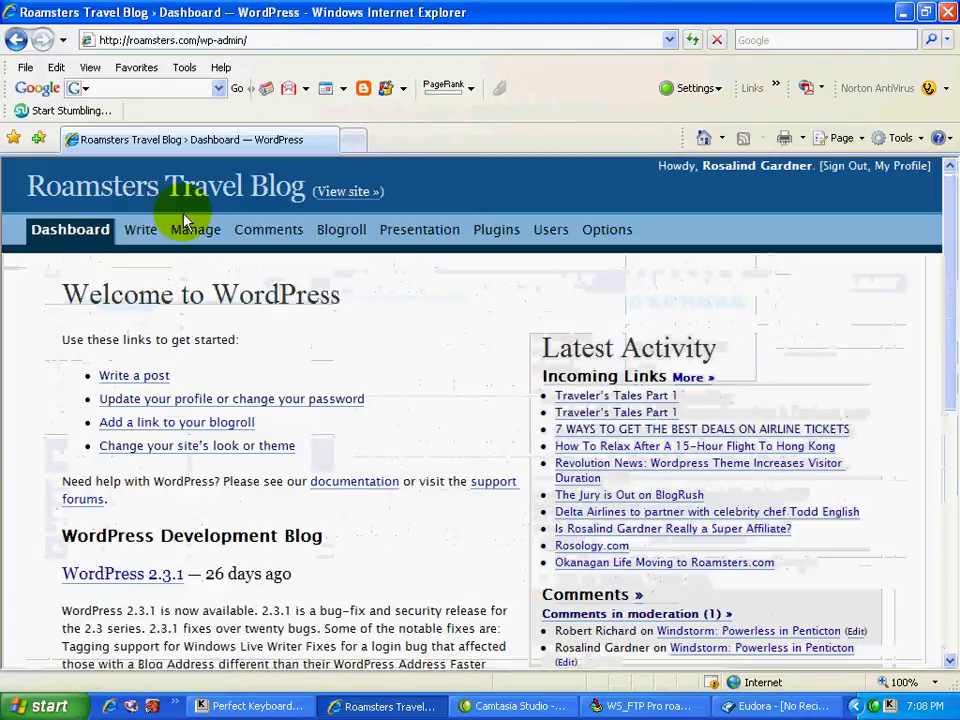
left_click(140, 231)
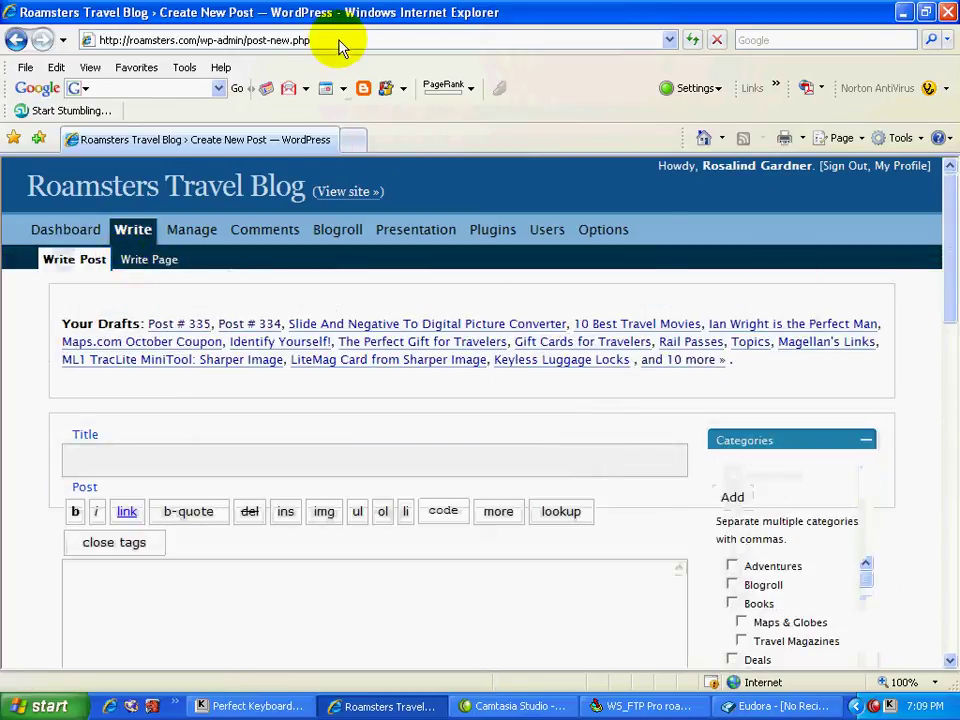
left_click(240, 40)
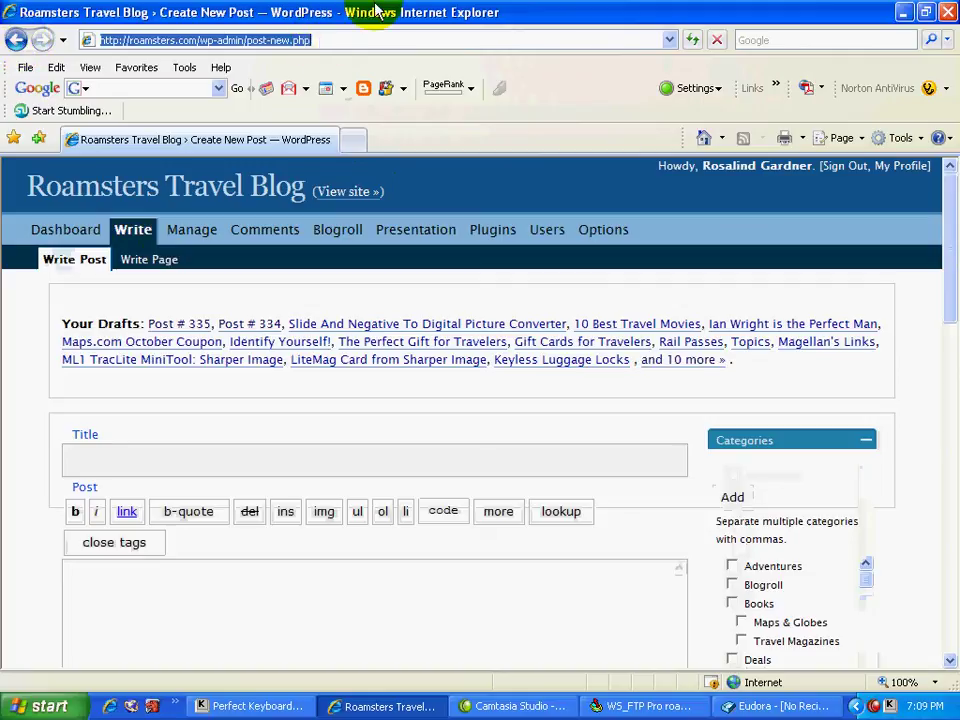
type("http")
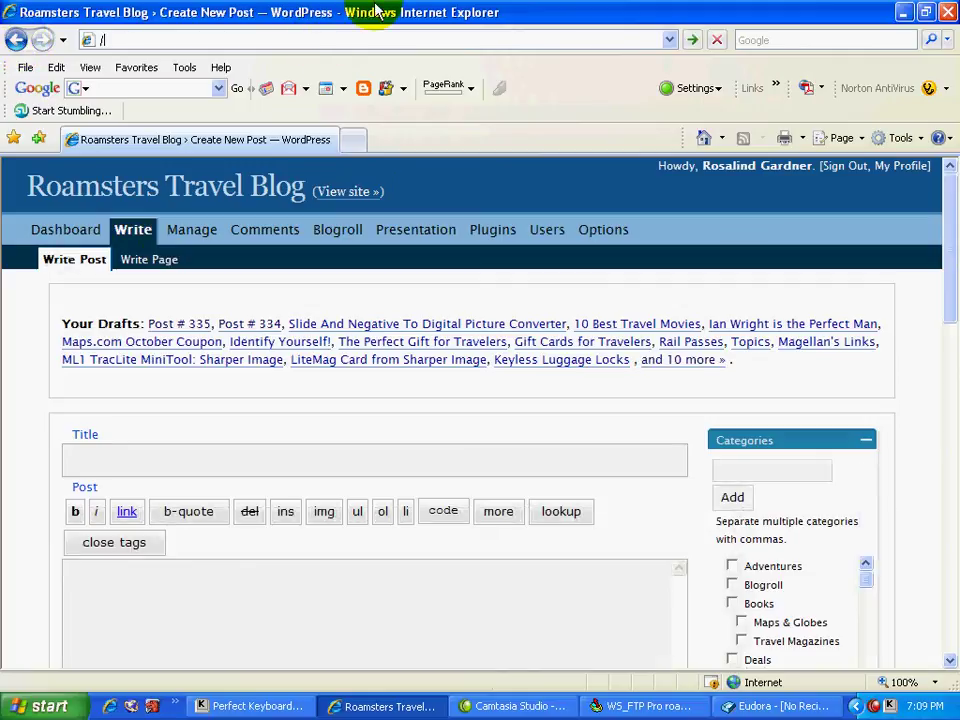
type("://NetProfitsToday.com/")
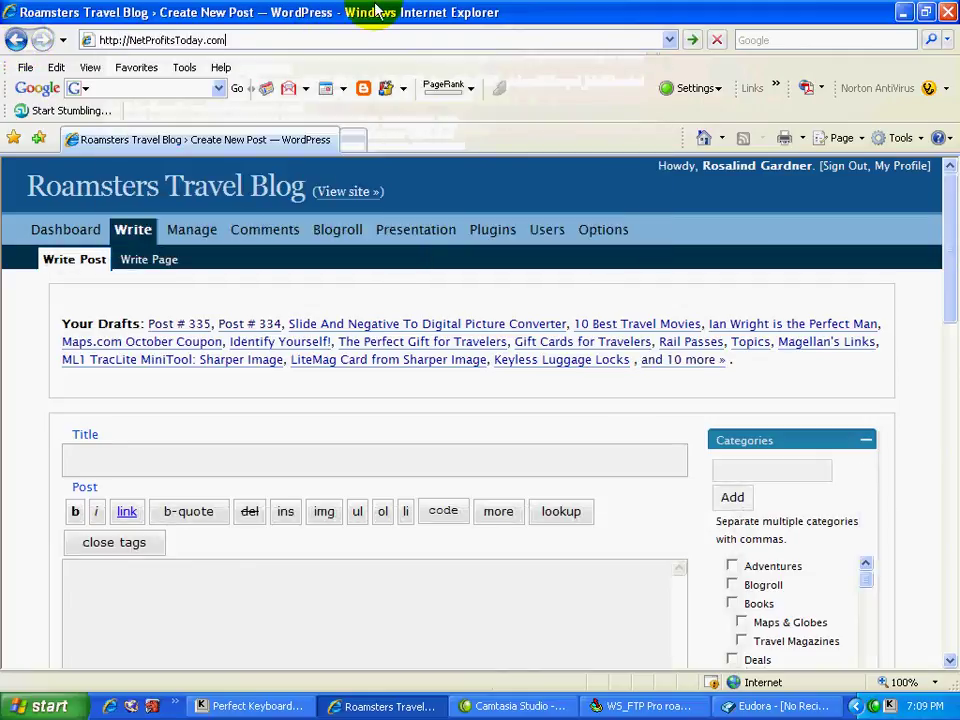
type("blgo")
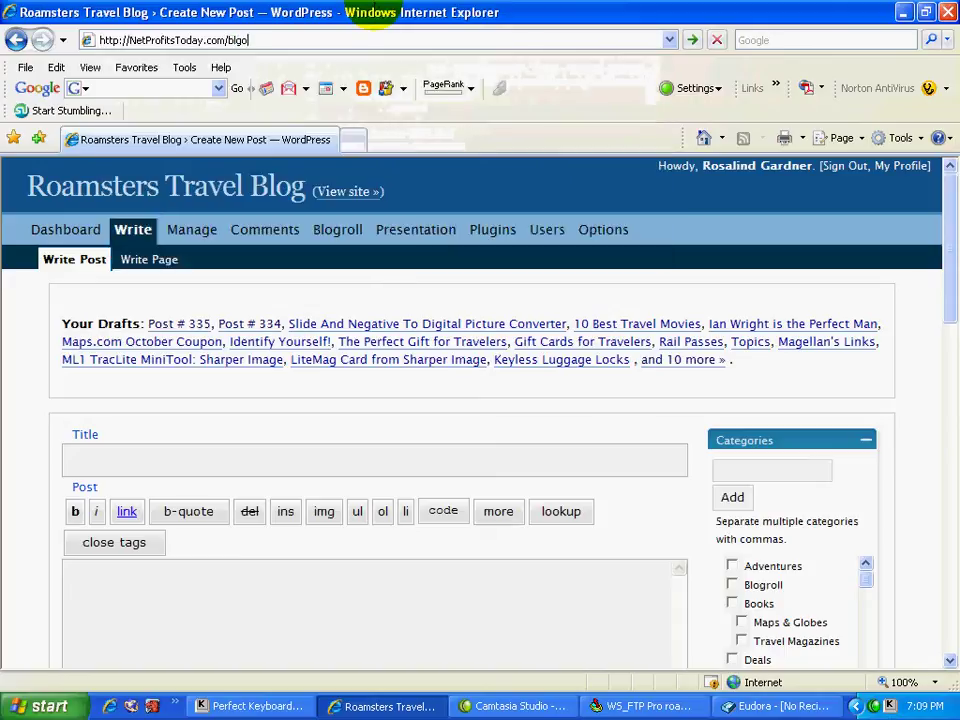
key("BackSpace")
type("o")
key("Return")
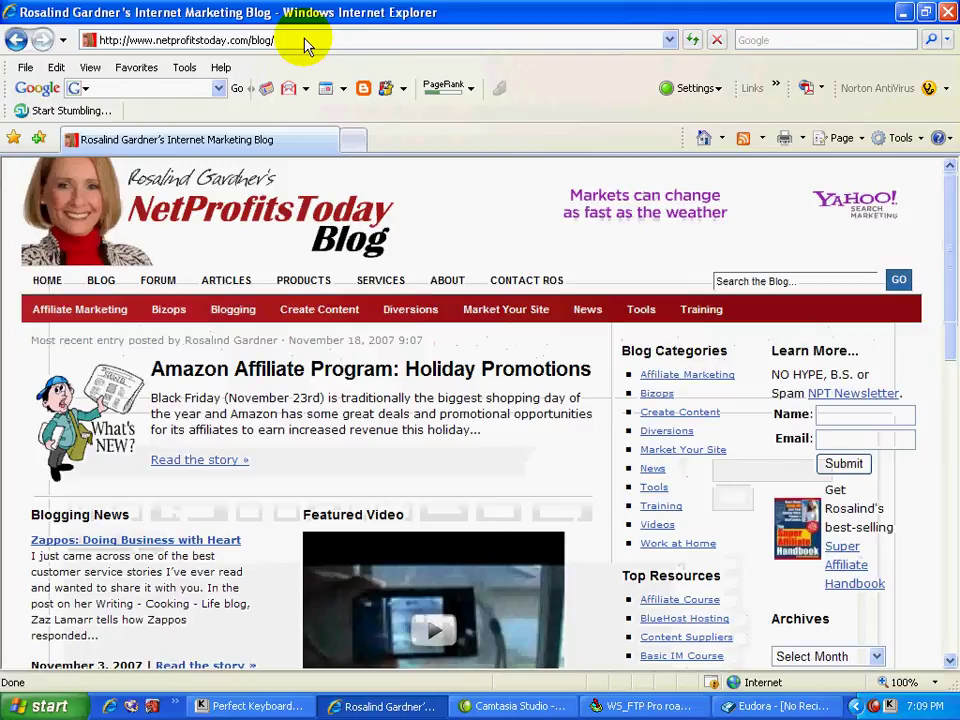
Go to the new post page at roamsters.com/wp-admin/post-new.php.
left_click(305, 42)
key("BackSpace")
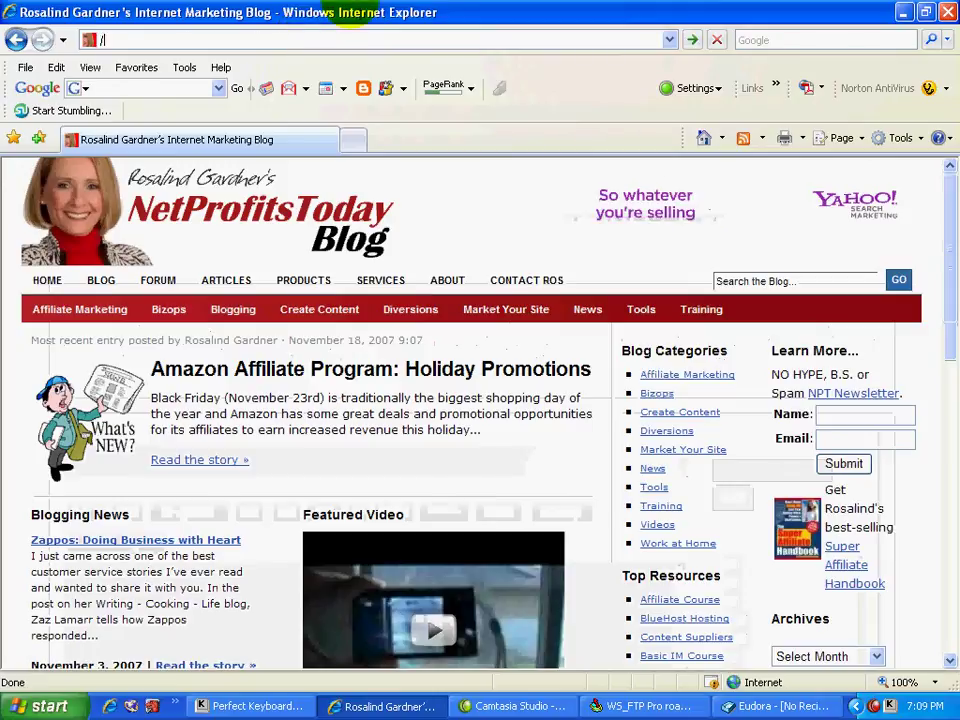
type("/rm")
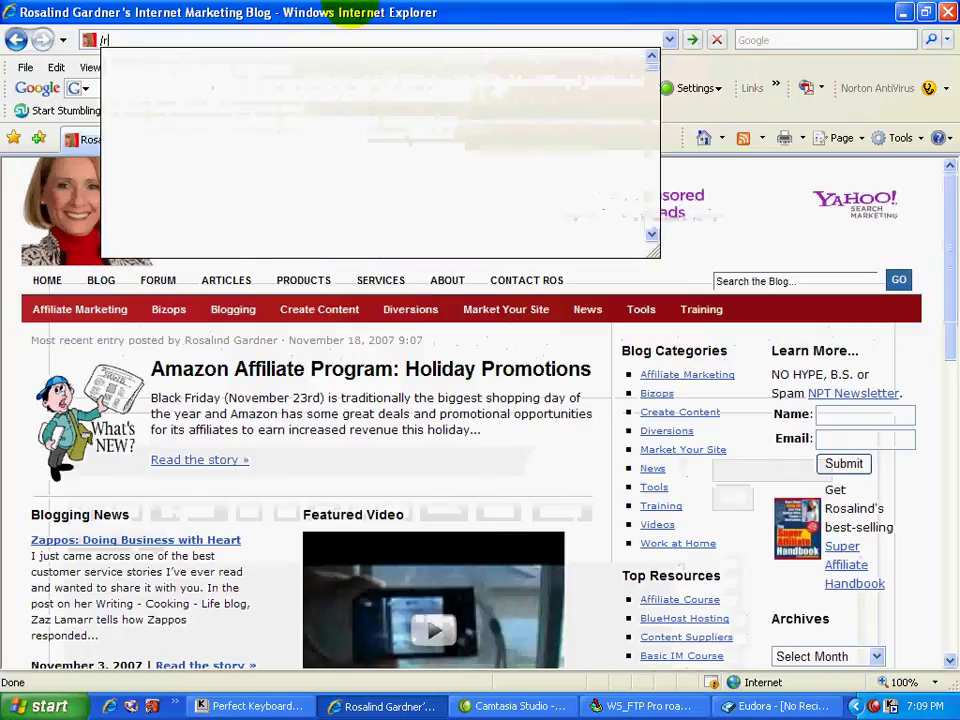
key("Down")
key("Return")
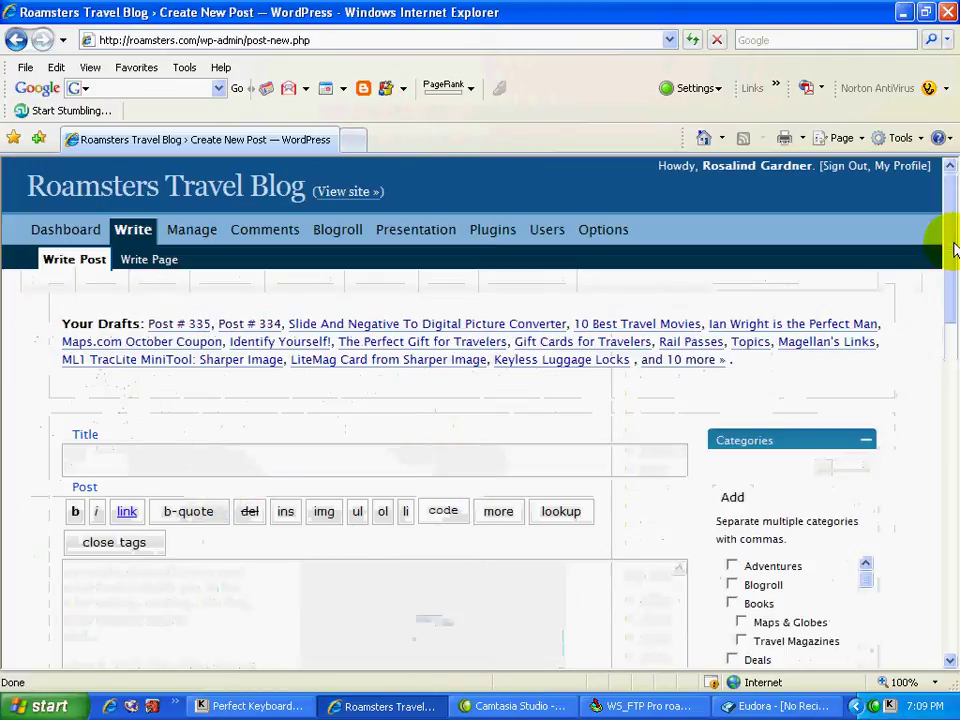
left_click_drag(952, 238, 948, 302)
left_click(311, 394)
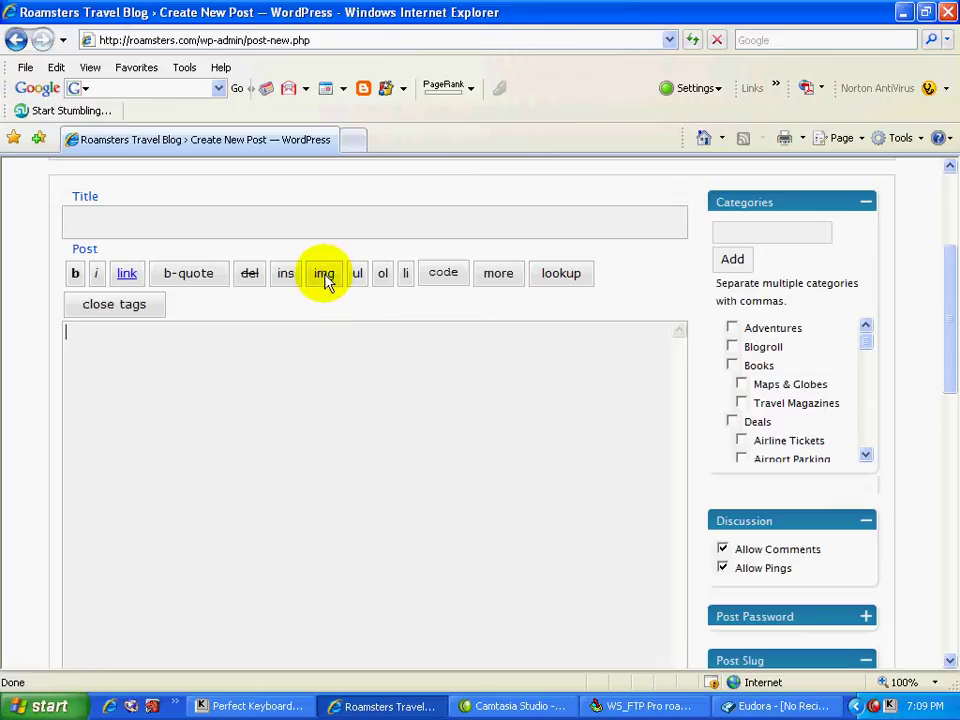
left_click(328, 277)
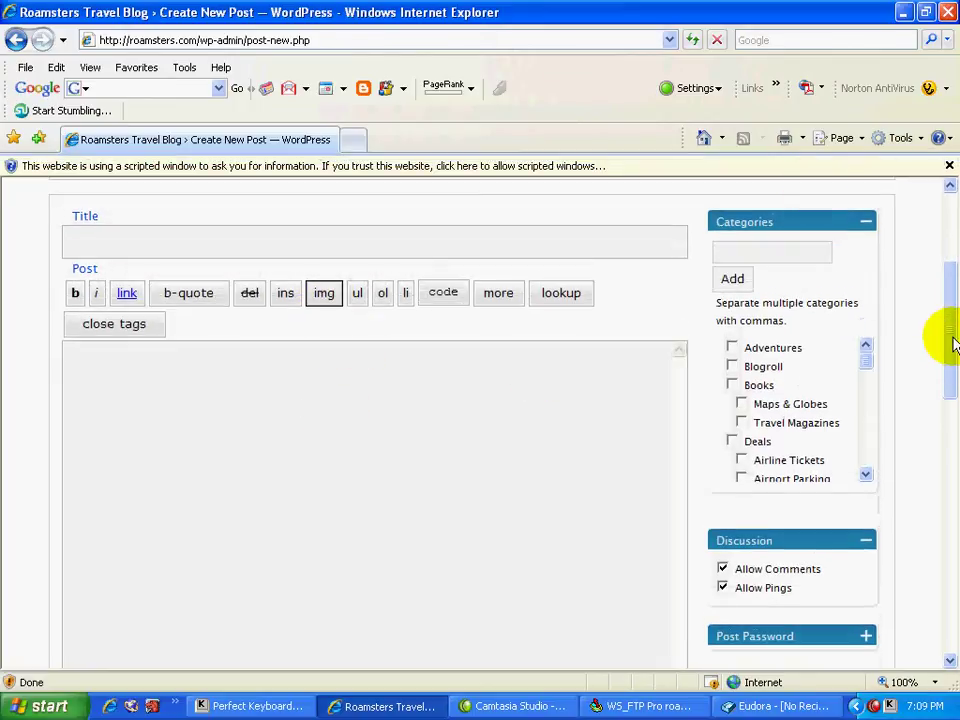
left_click(652, 167)
left_click(670, 170)
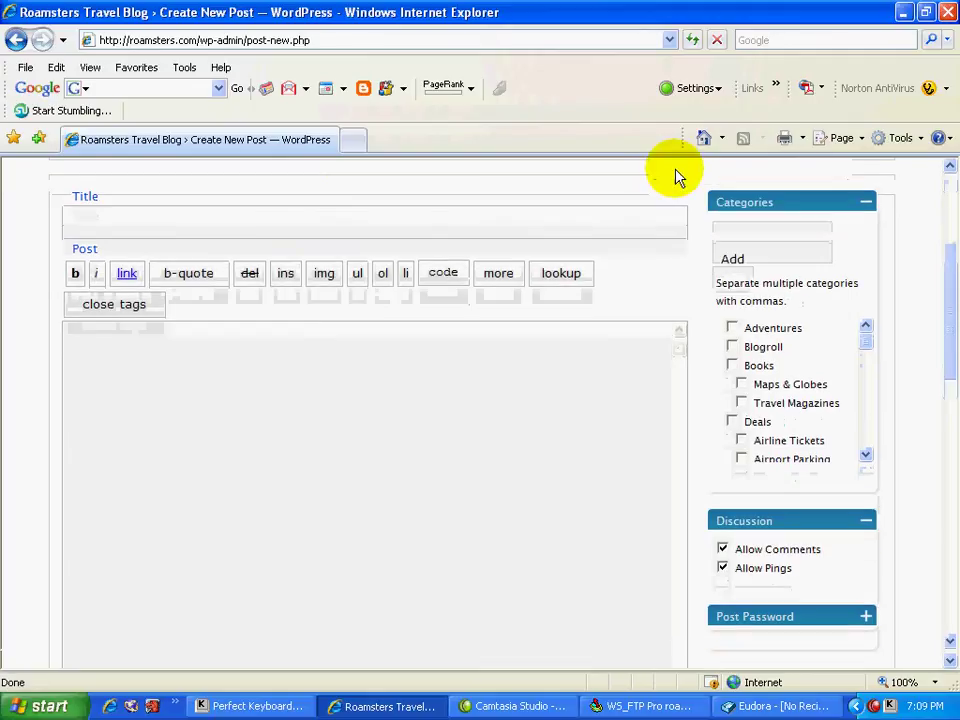
left_click(328, 275)
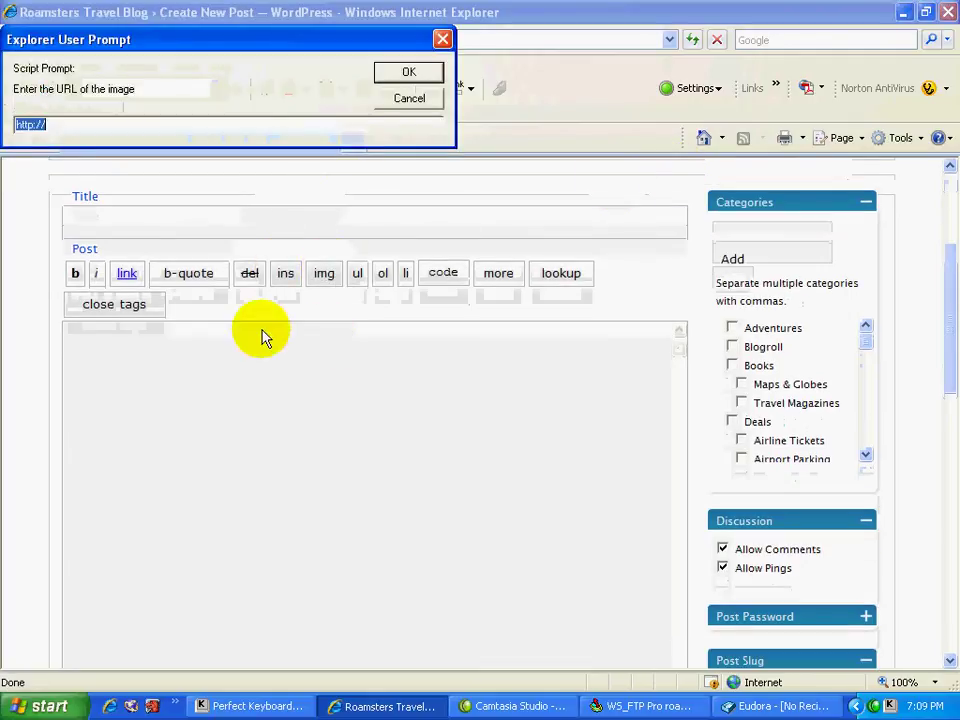
left_click(92, 125)
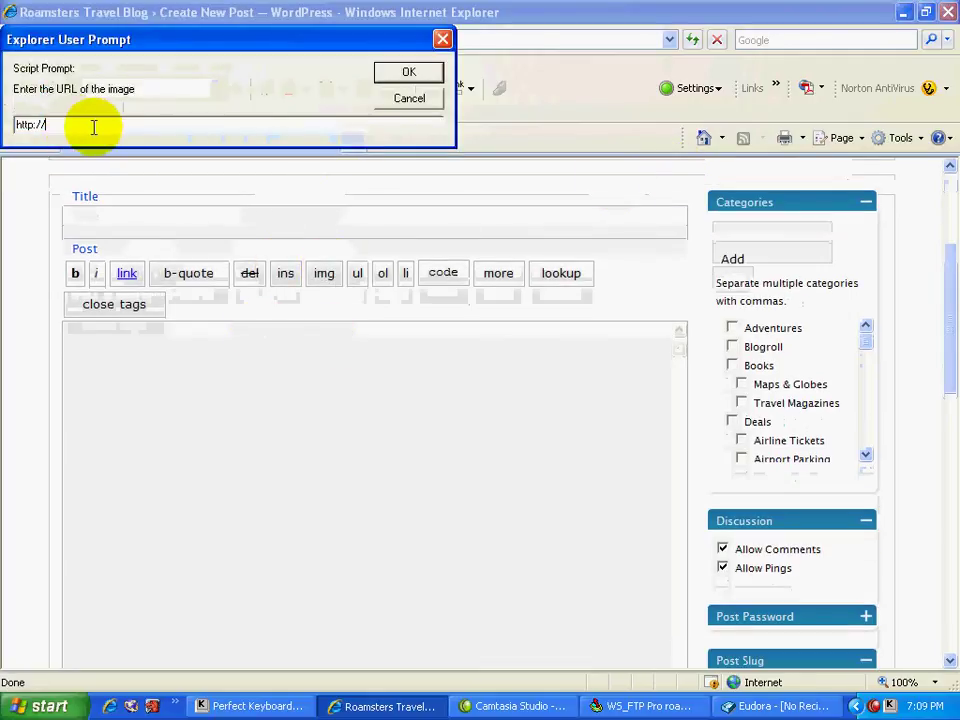
left_click(421, 103)
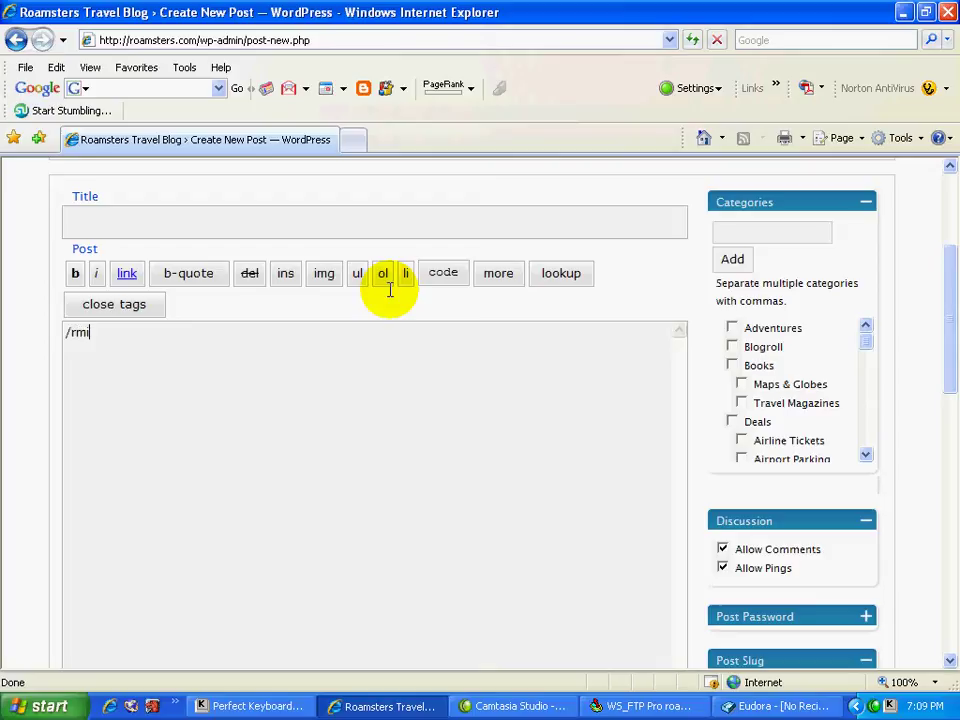
type("<img src=\"http://roamsters.com/images/\"  hspace=\"5\" vspace=\"5\" align=\"left\"/>")
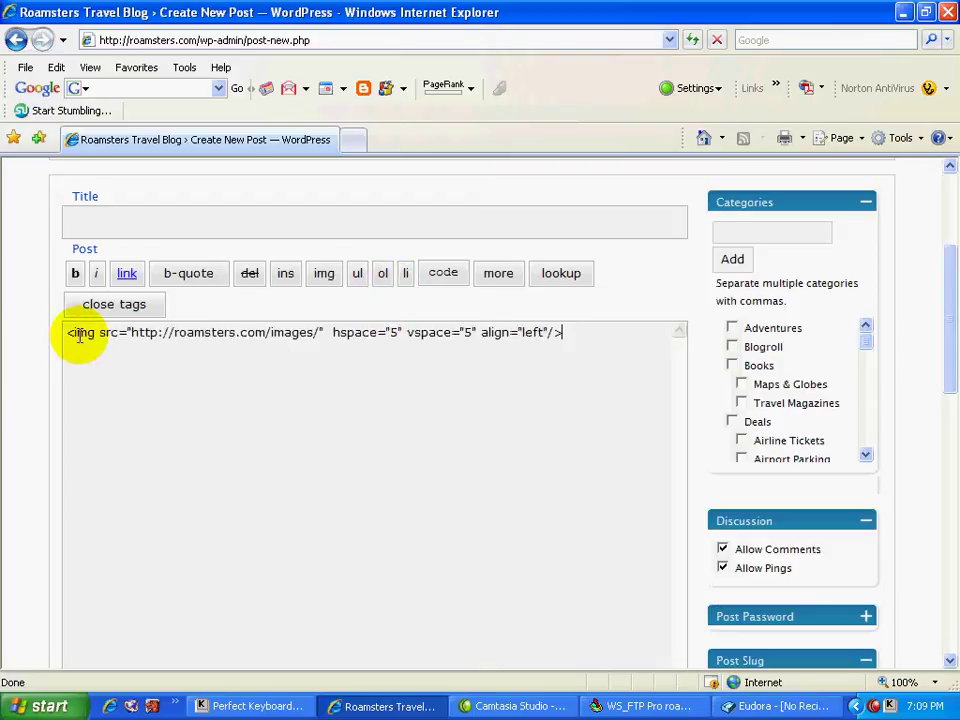
left_click(320, 333)
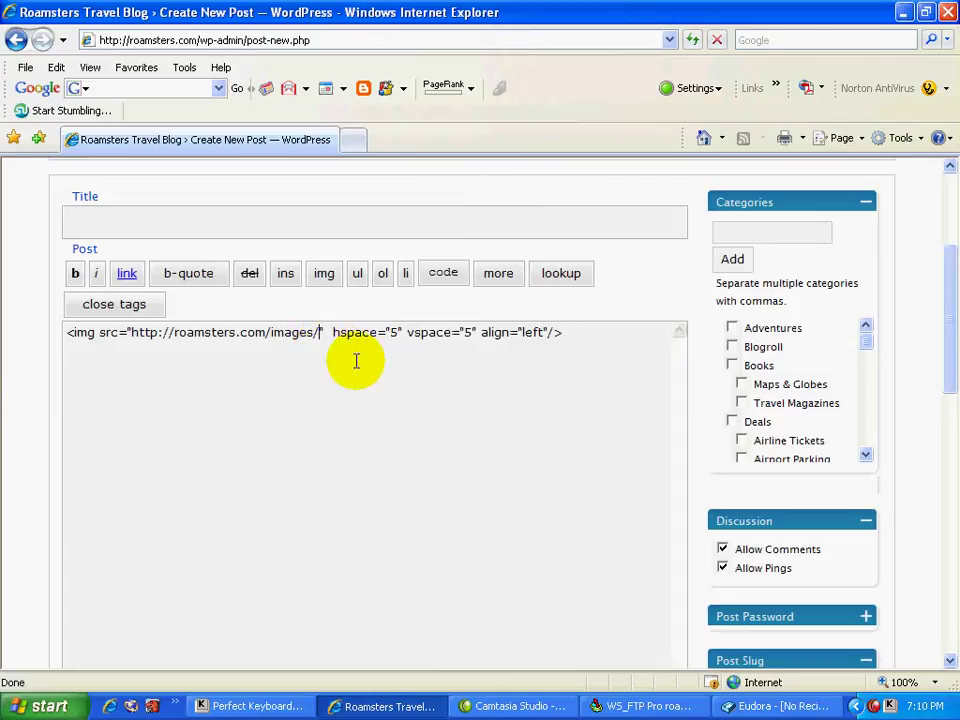
type("safe.")
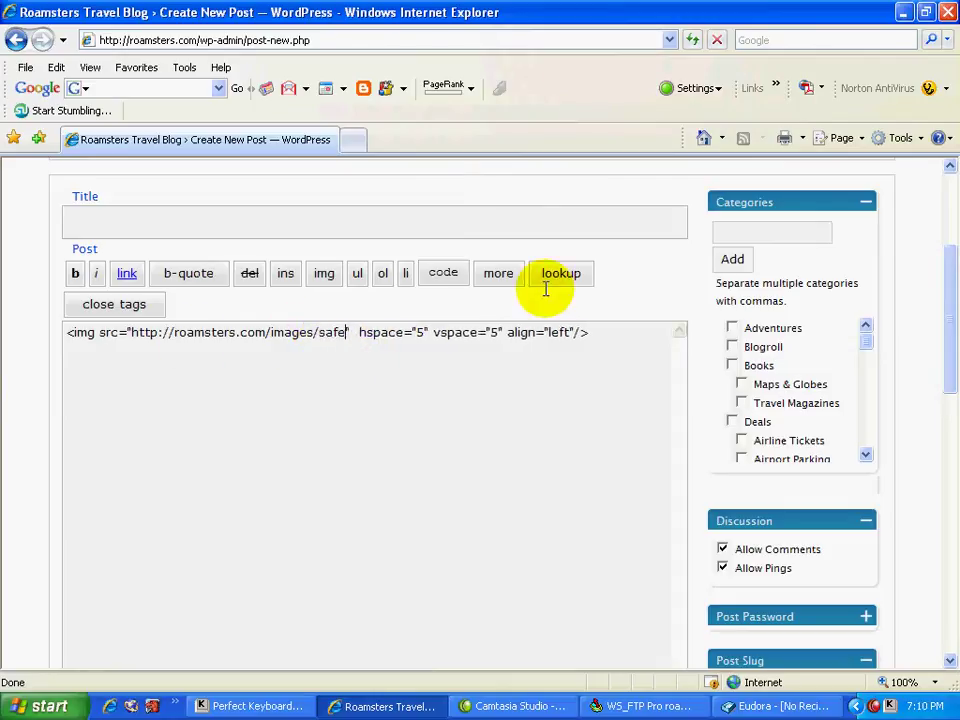
type("jpg")
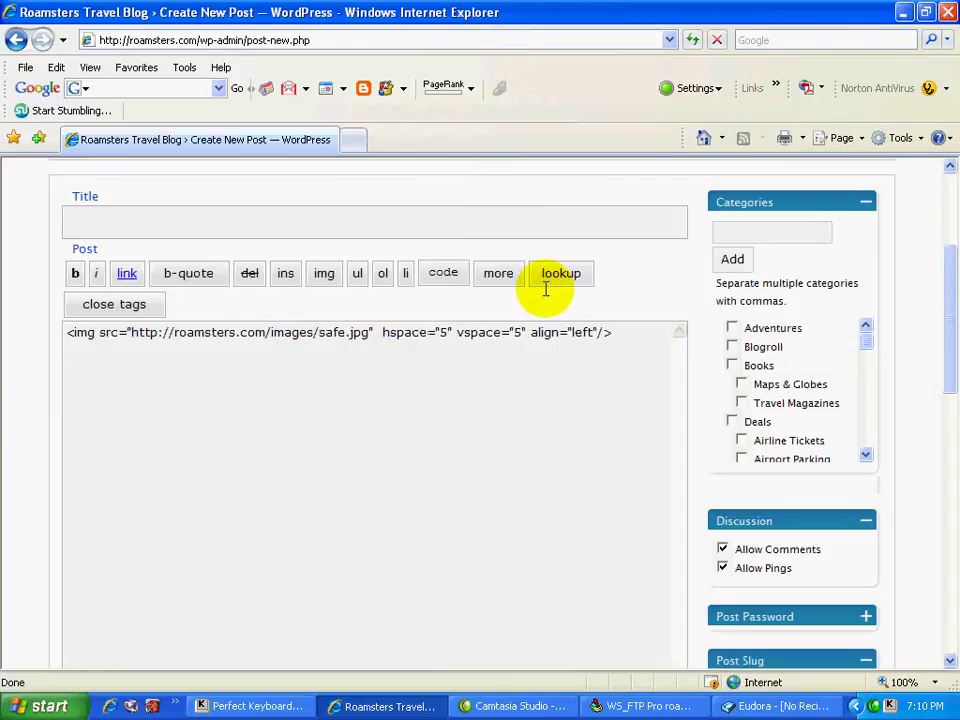
Save the post while continuing to edit it, and view its preview in a new browser tab.
left_click_drag(945, 270, 943, 321)
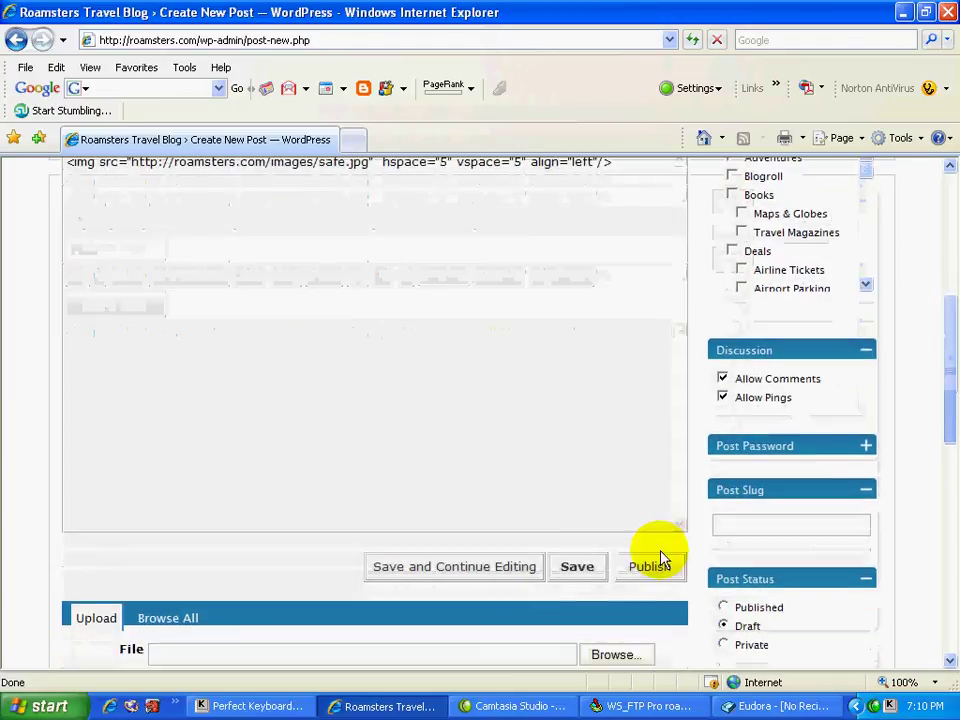
left_click(493, 567)
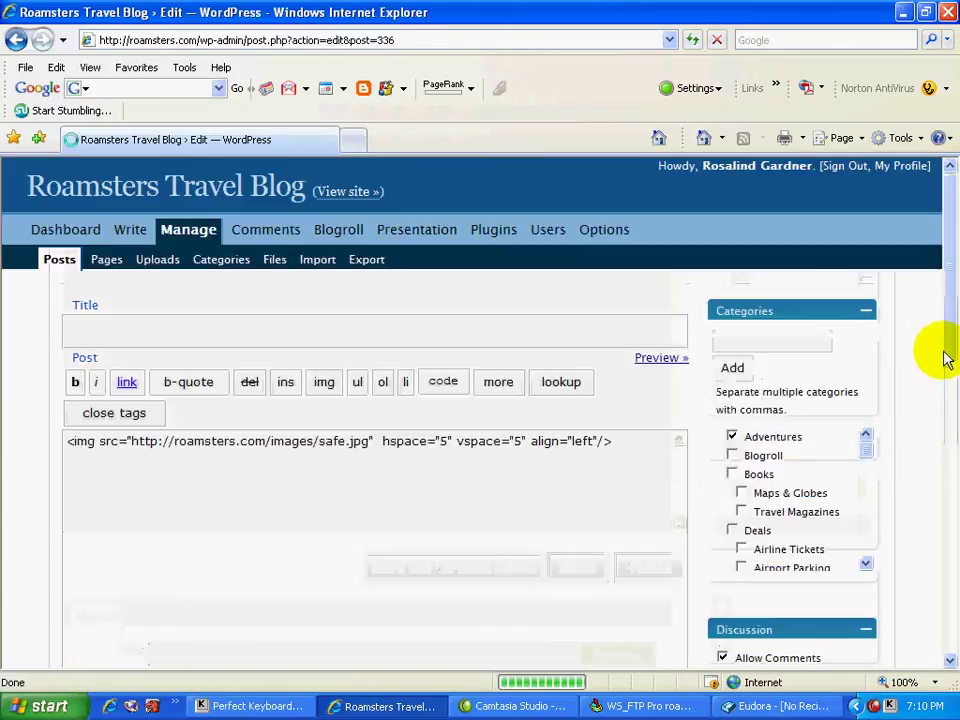
right_click(659, 362)
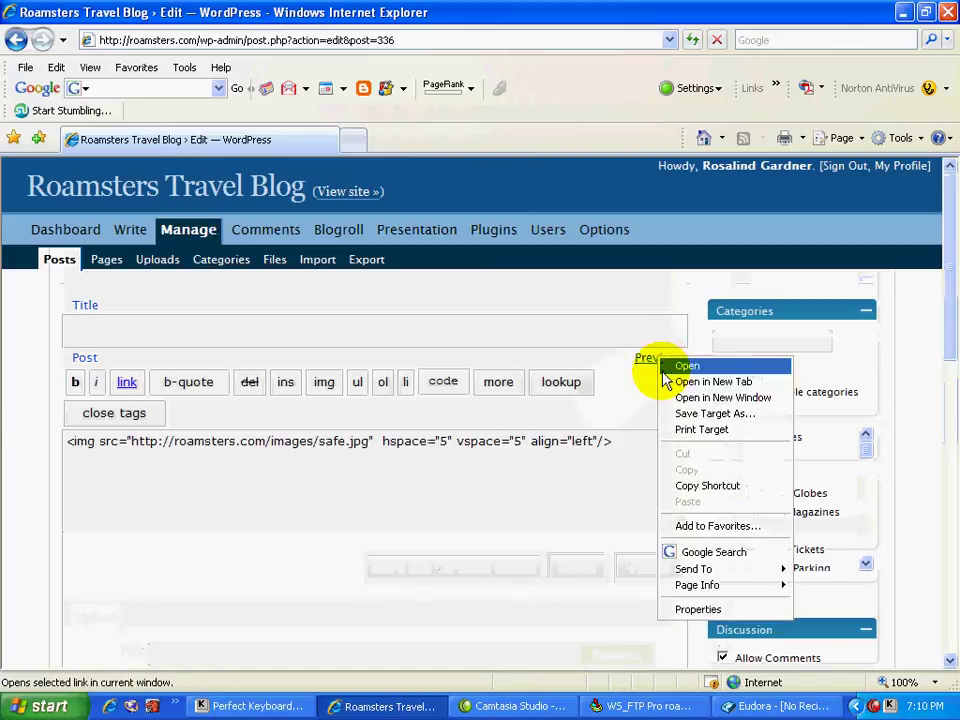
left_click(672, 382)
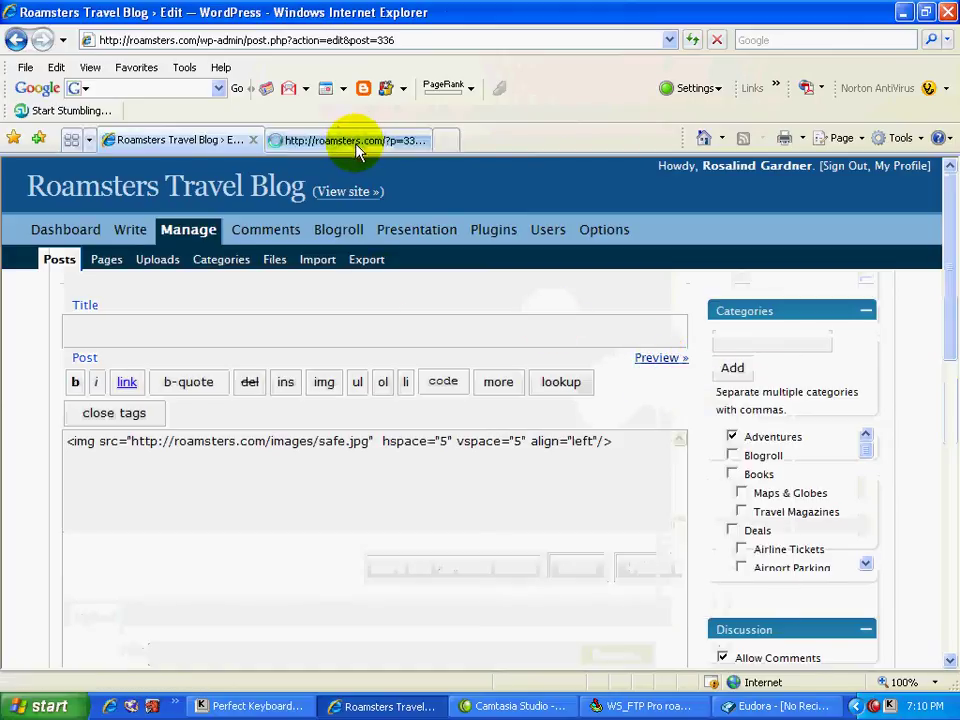
left_click(327, 148)
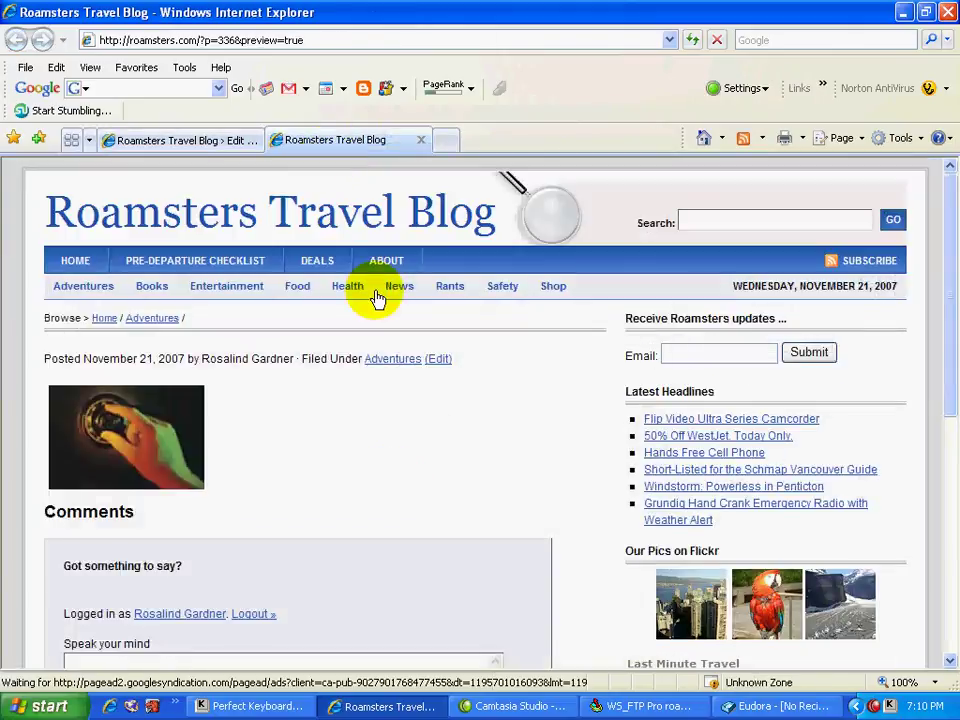
Return to the post's edit page and remove the image tag from the post body.
left_click(165, 142)
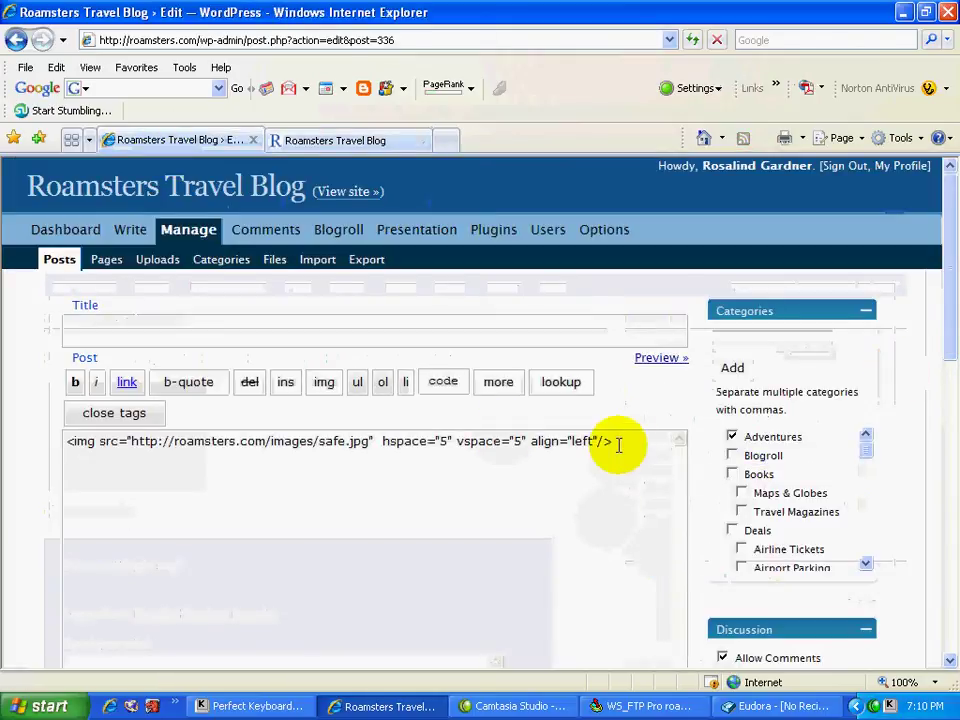
left_click_drag(615, 441, 70, 440)
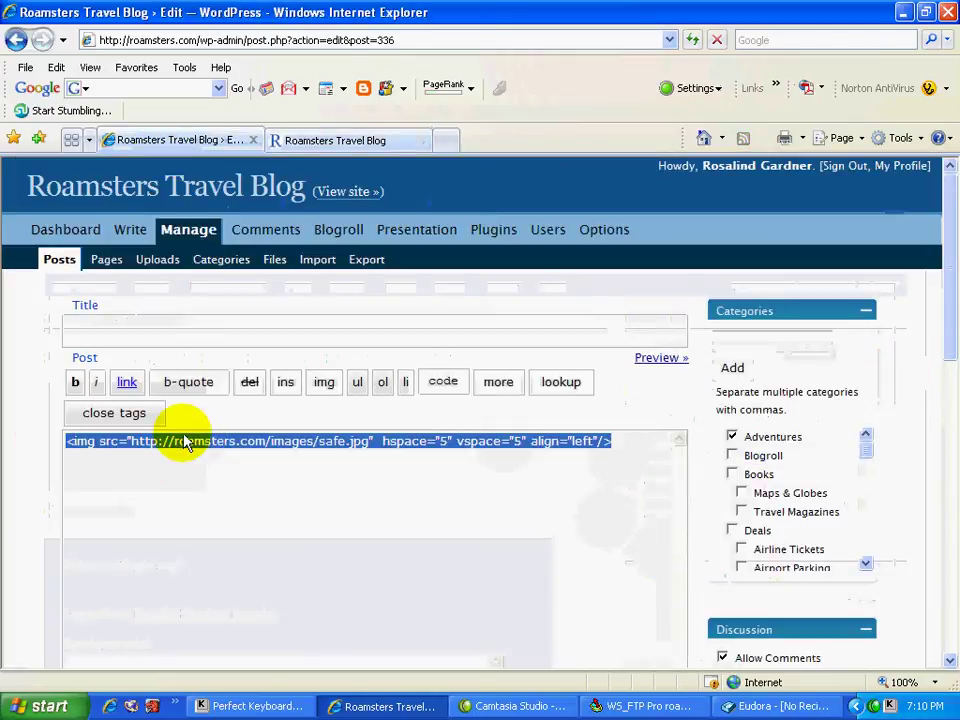
key("ctrl+x")
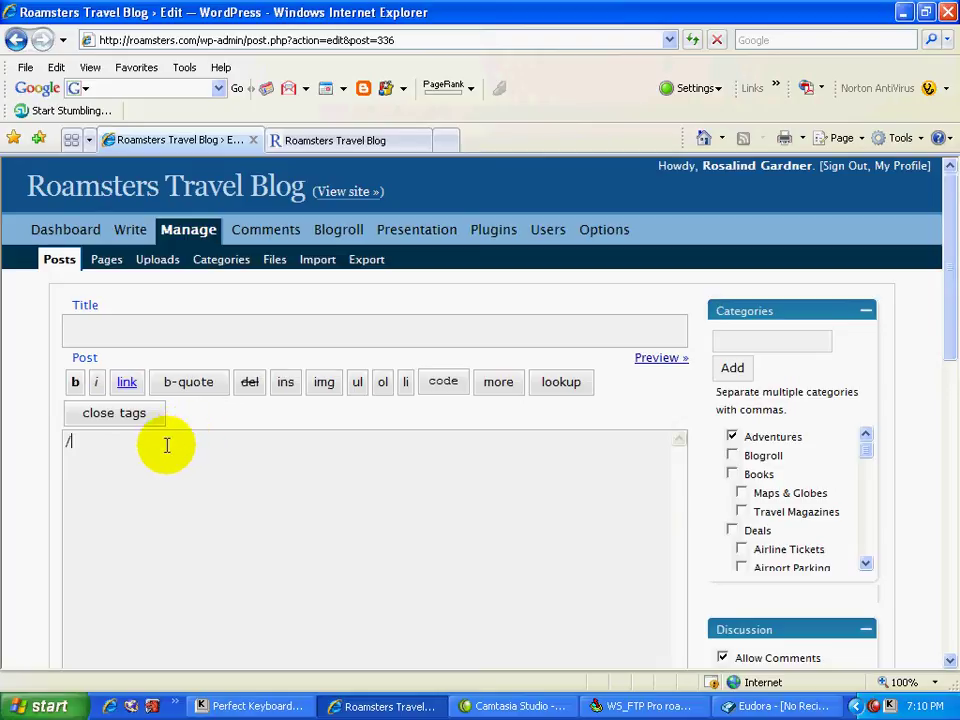
left_click_drag(165, 443, 11, 443)
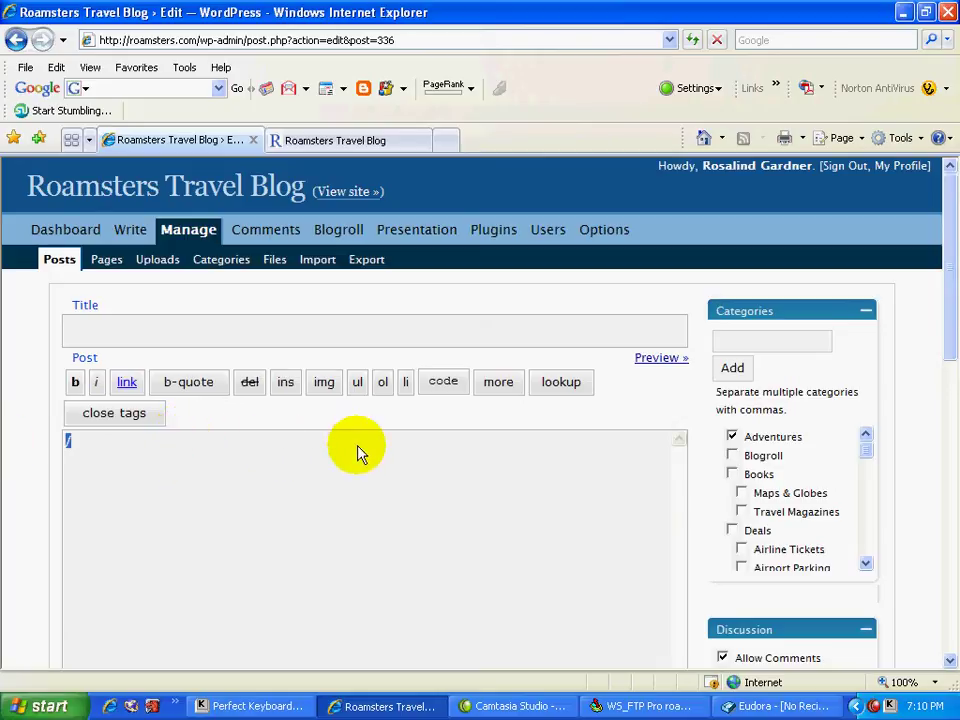
left_click(406, 383)
scroll(370, 467, "down", 3)
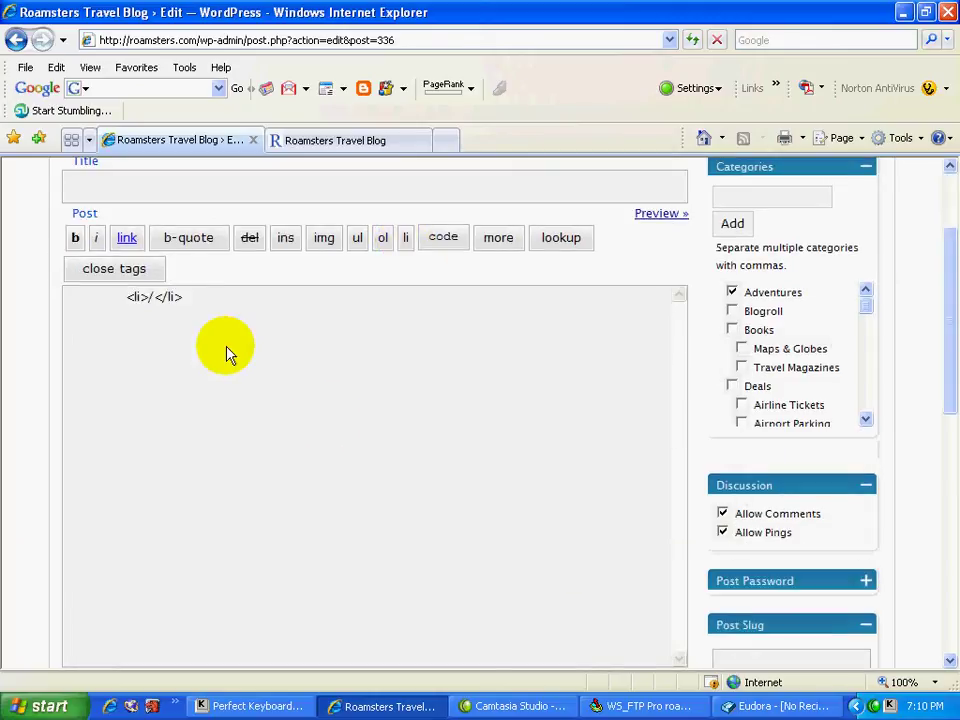
left_click_drag(186, 297, 54, 311)
key("Delete")
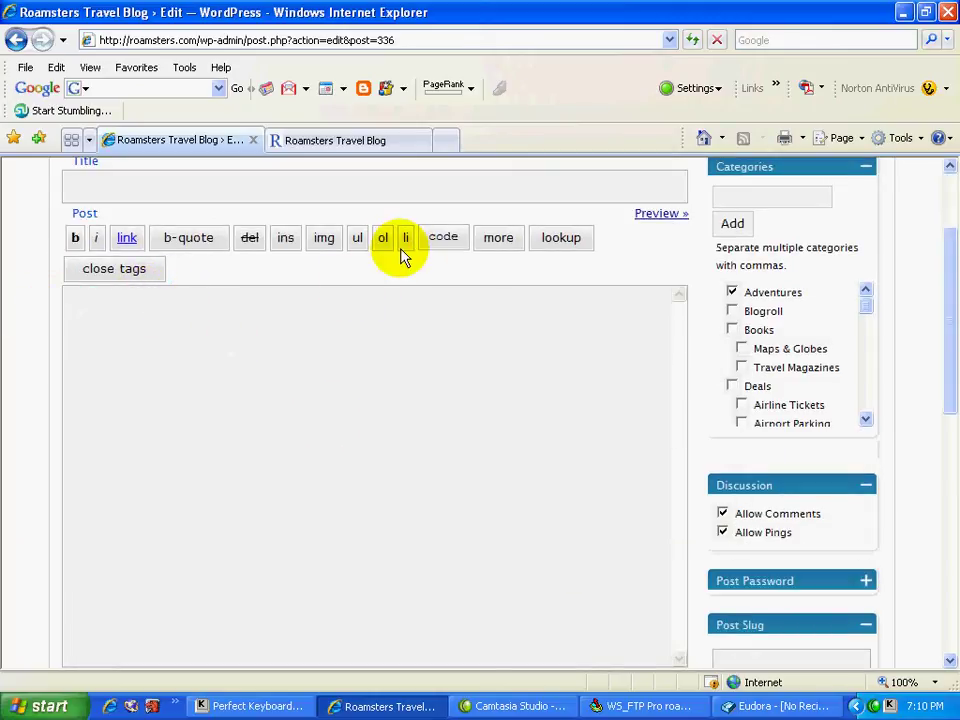
Add a single list item reading #1 with the editor's li tags, and clear it from the post body.
left_click(406, 238)
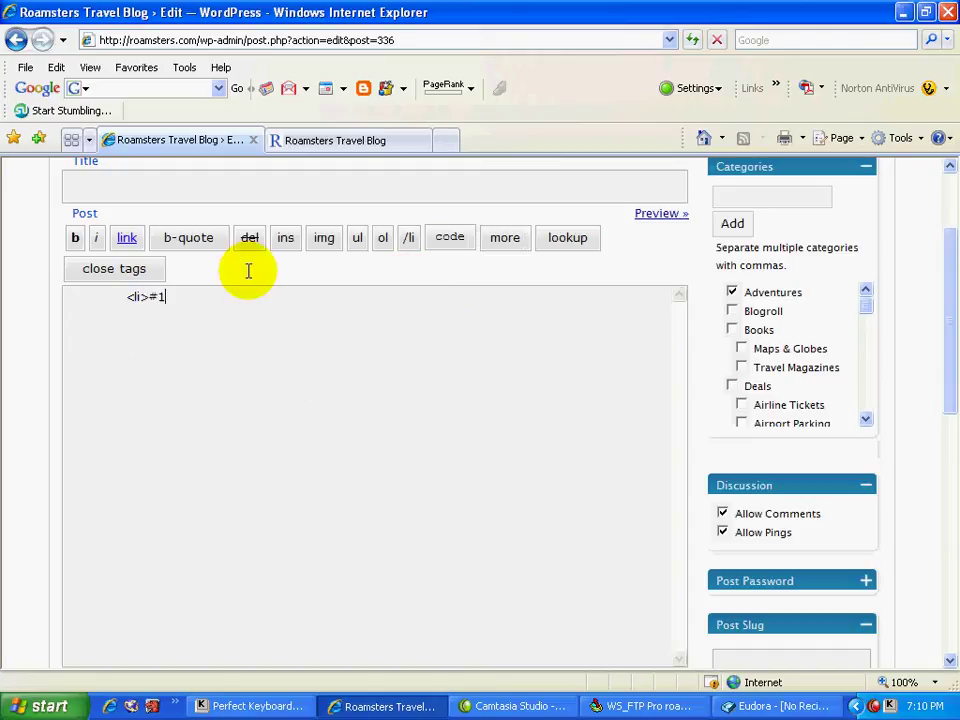
left_click(409, 238)
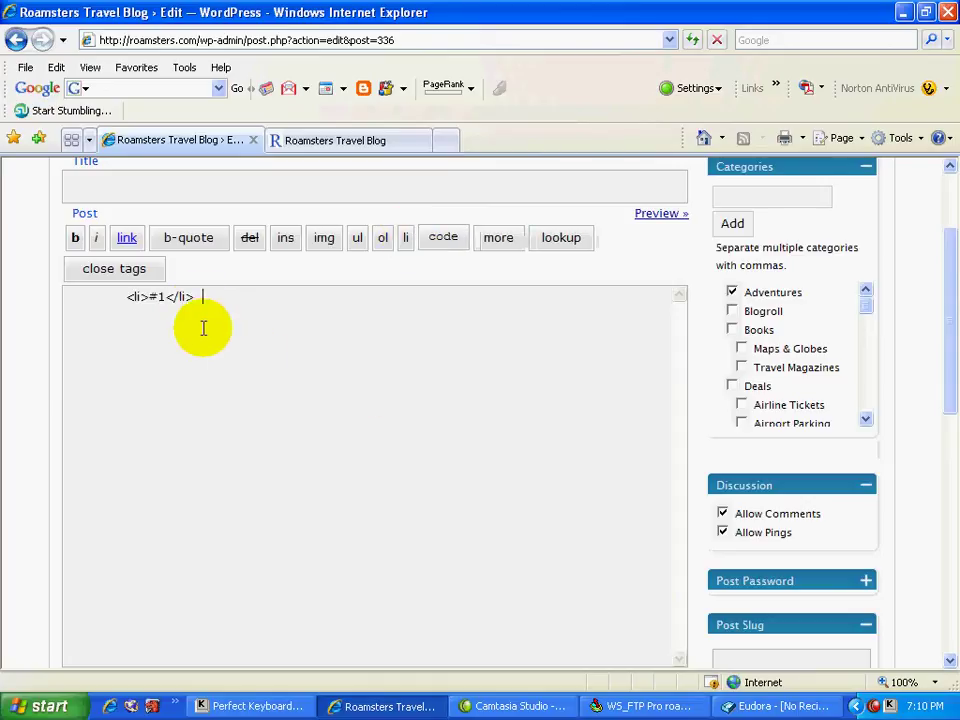
left_click_drag(249, 298, 15, 296)
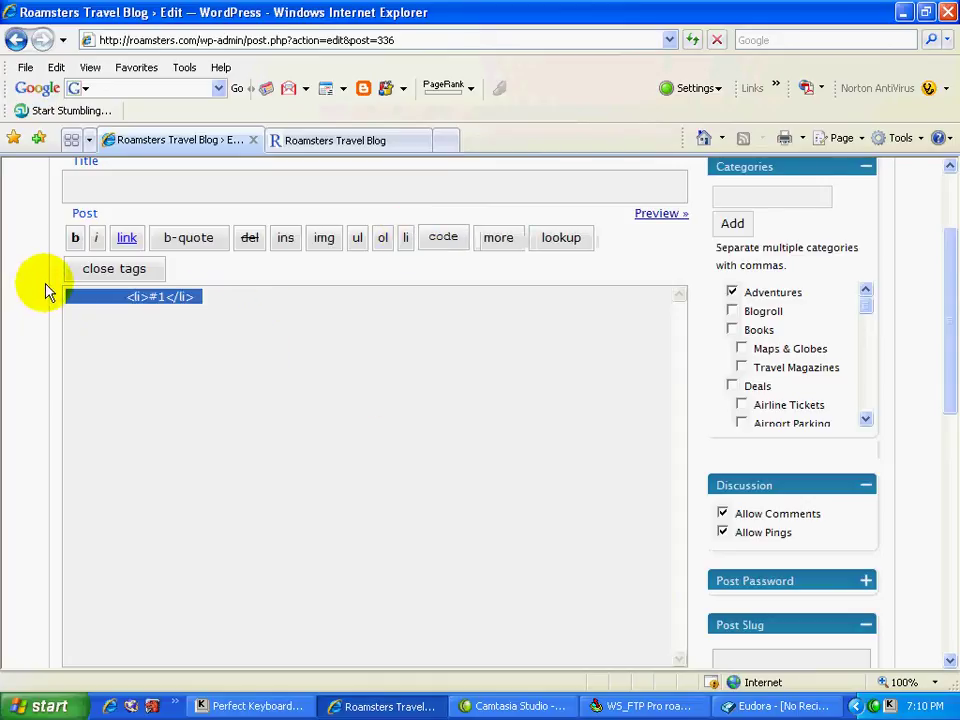
key("Delete")
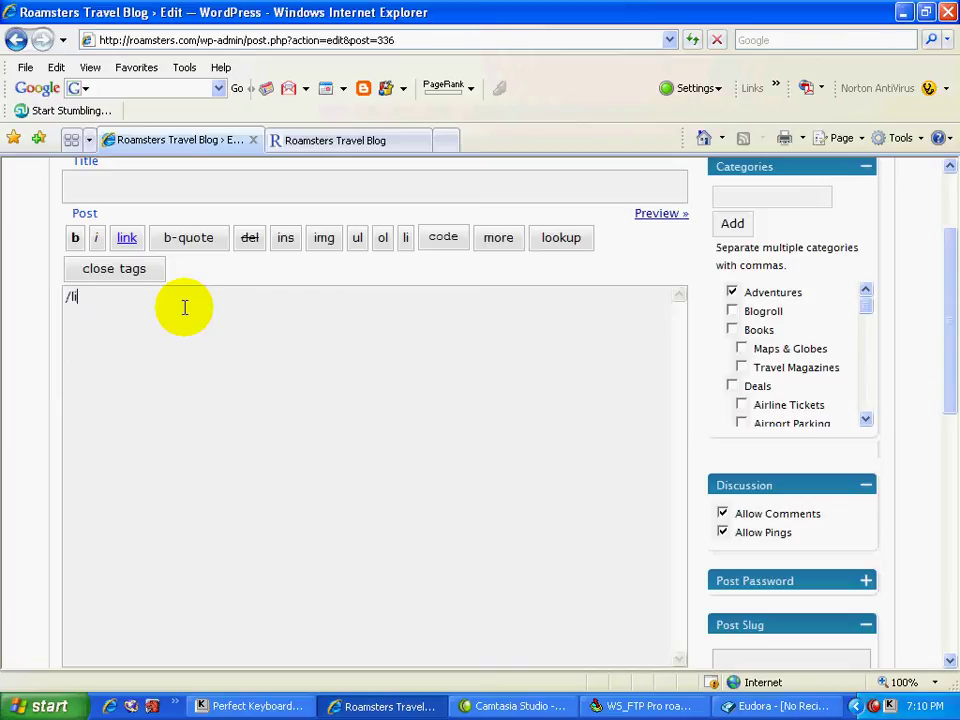
Expand the /lio text shortcut into an ordered list with eight empty list items in the post body.
key("ctrl+v")
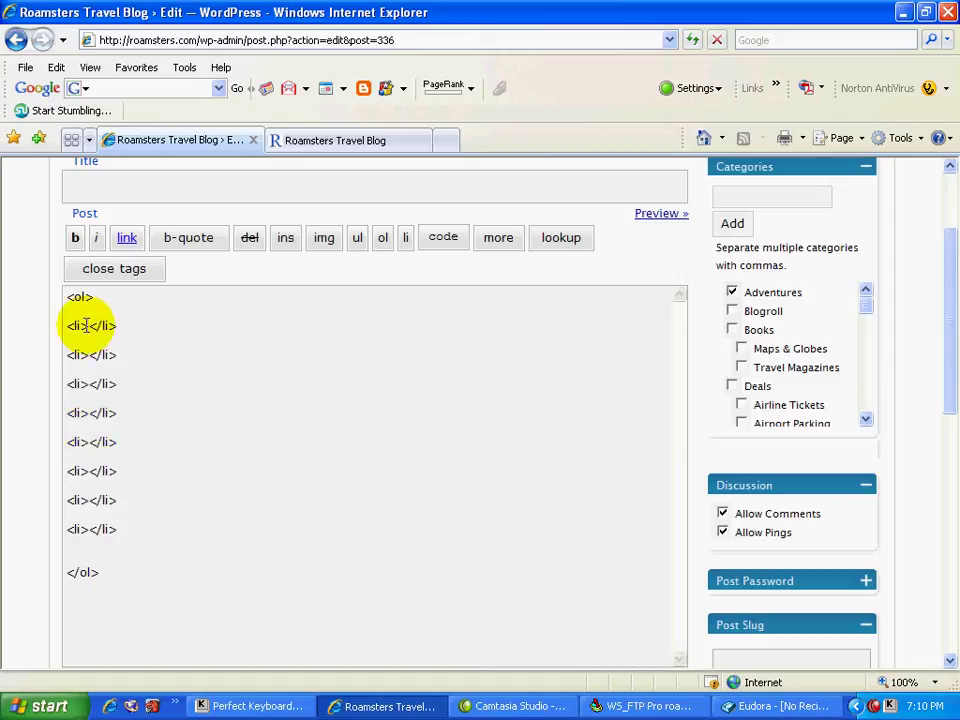
double_click(78, 296)
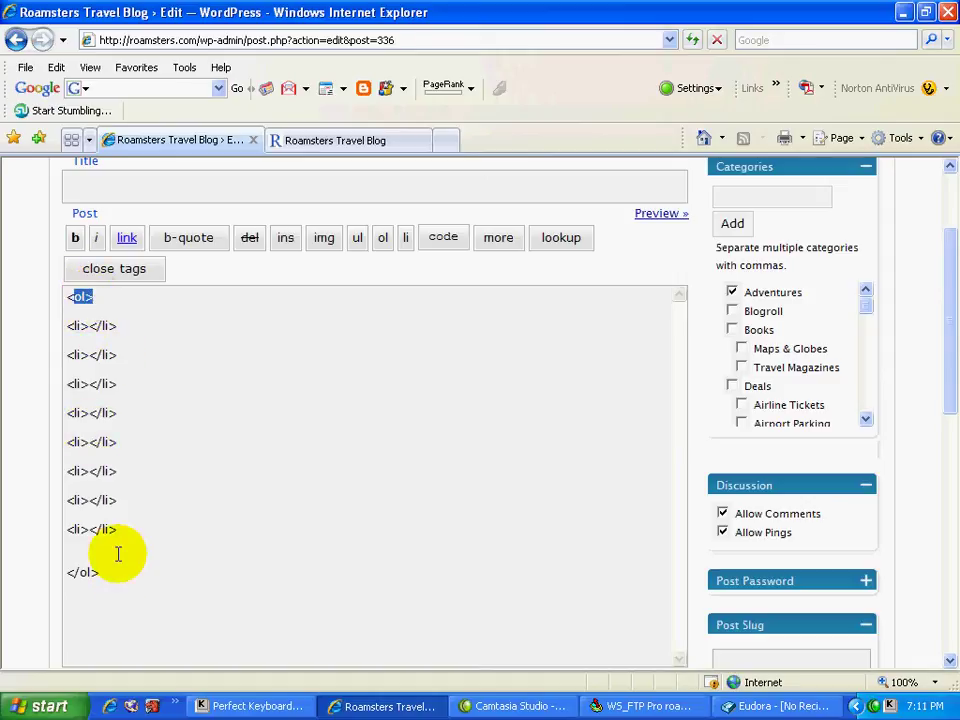
Replace the ordered list with an unordered list of five empty items using the /liu text shortcut, and clear the post body.
left_click_drag(118, 560, 10, 275)
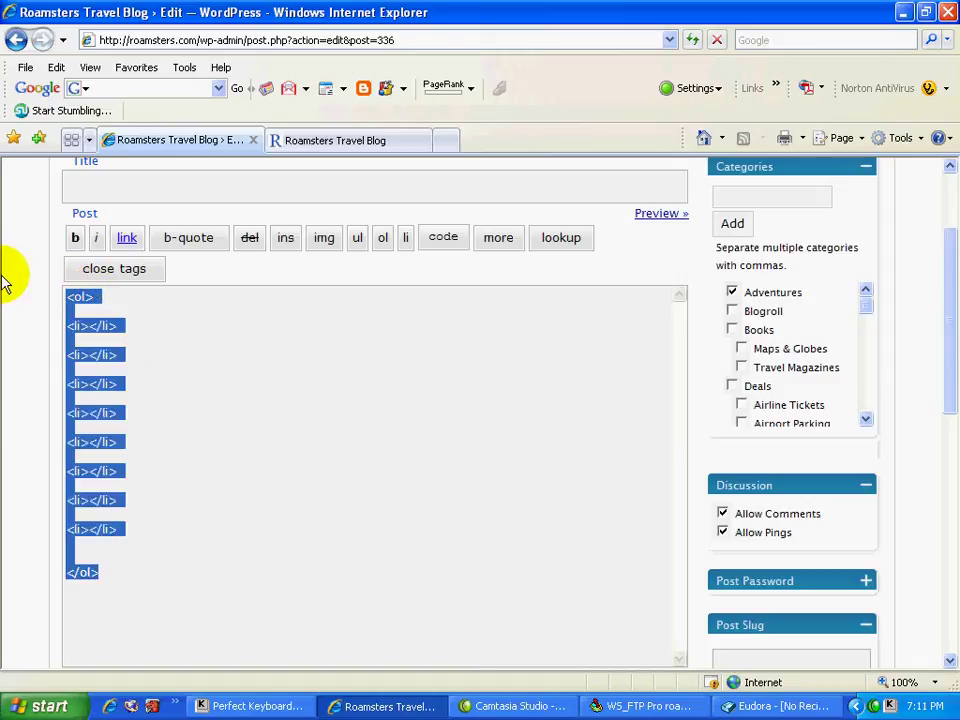
type("/u")
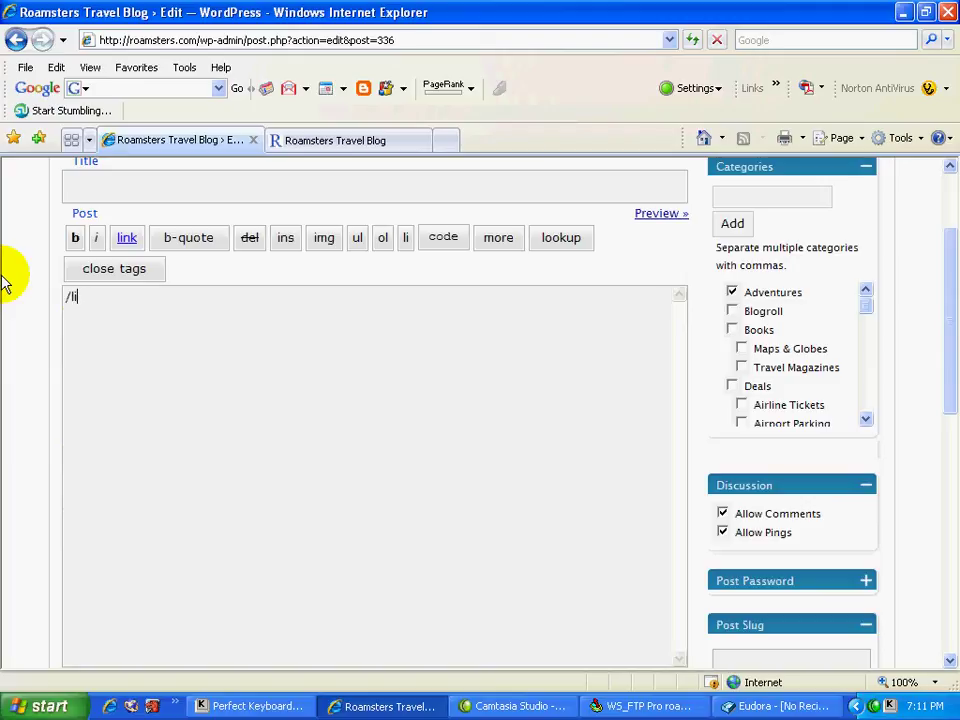
key("space")
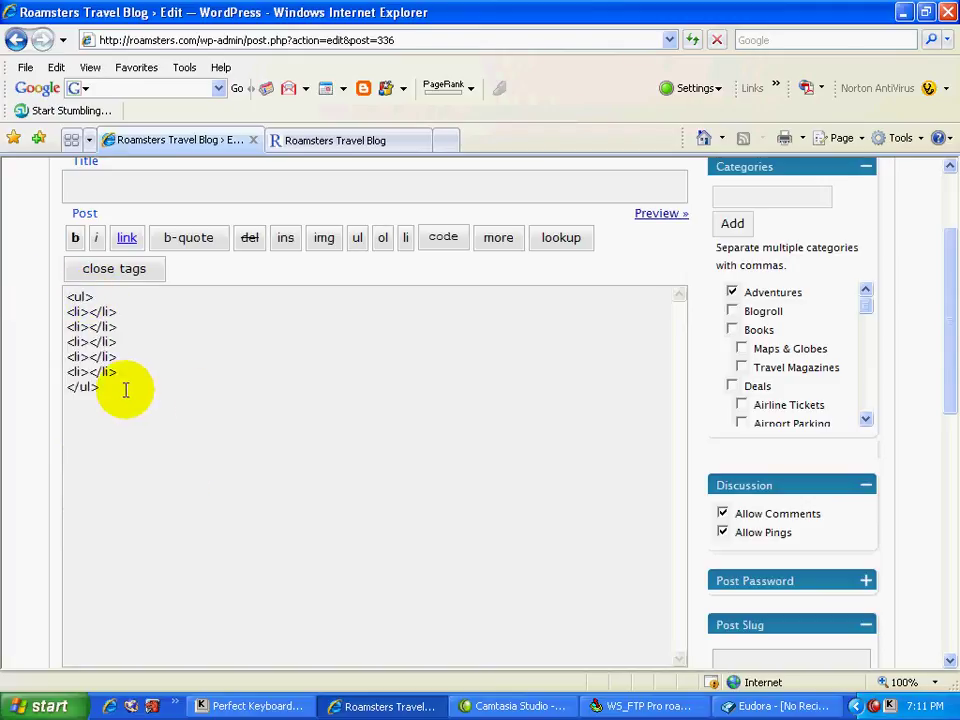
left_click_drag(126, 388, 34, 289)
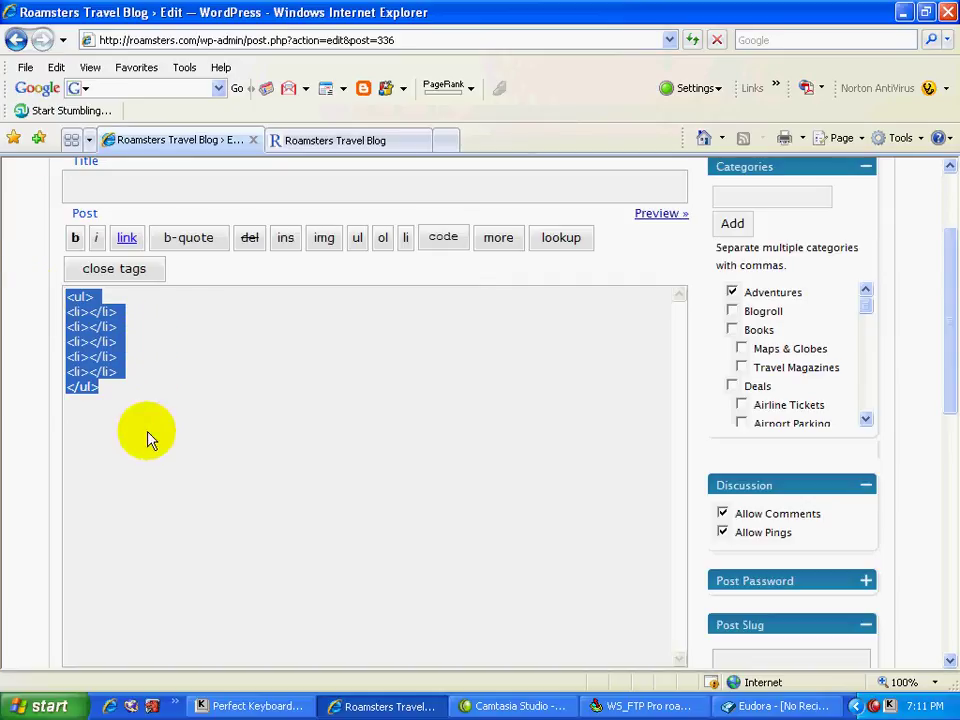
key("Delete")
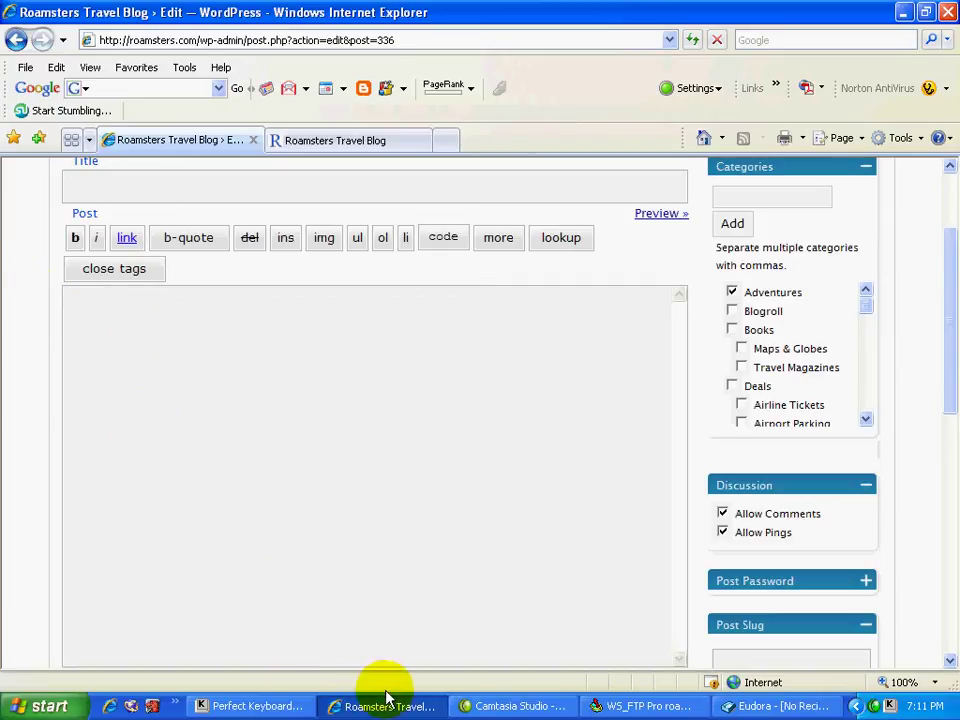
Switch to the unsent message in Eudora and place the cursor in its recipient field.
left_click(763, 708)
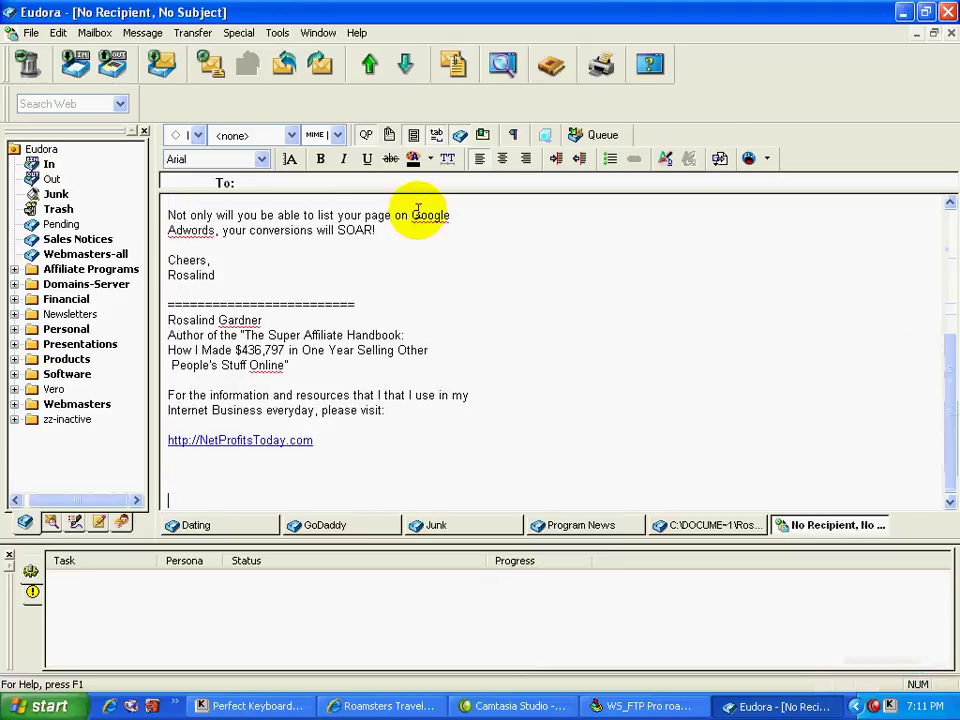
left_click(274, 181)
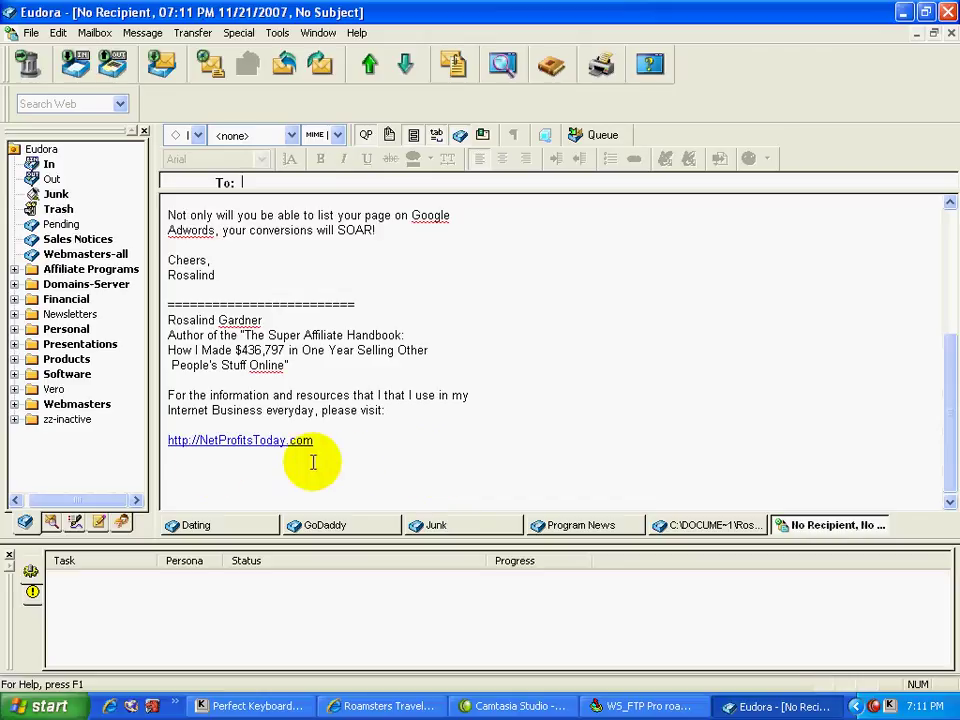
Switch to Perfect Keyboard and examine the name of the Roamsters - Post macro in the macro list and its definition.
left_click(283, 707)
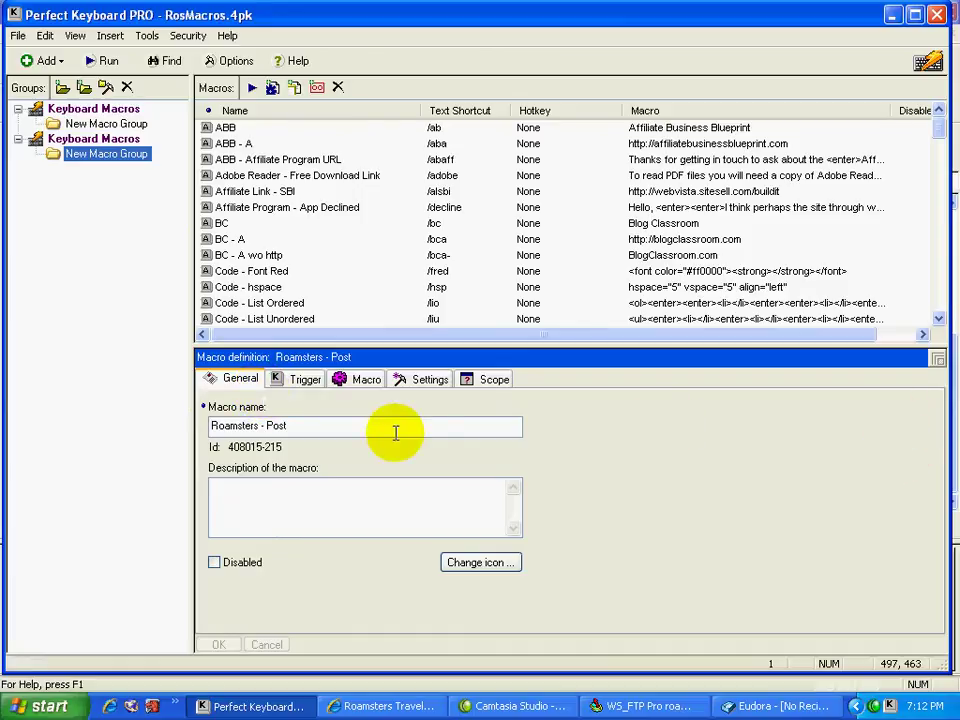
left_click_drag(308, 424, 204, 422)
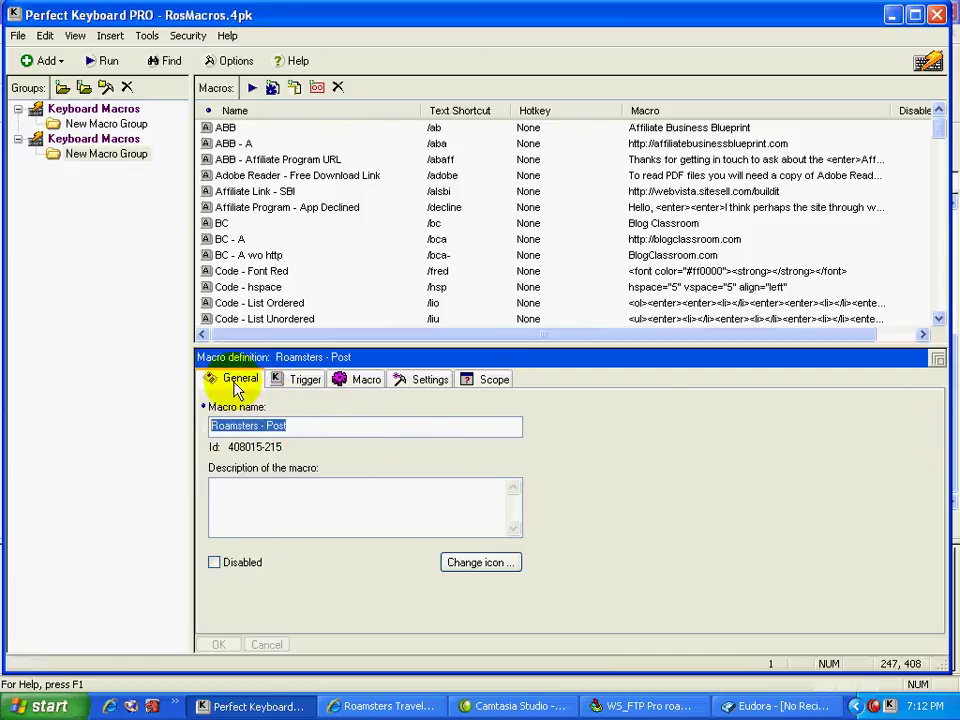
left_click_drag(937, 132, 932, 242)
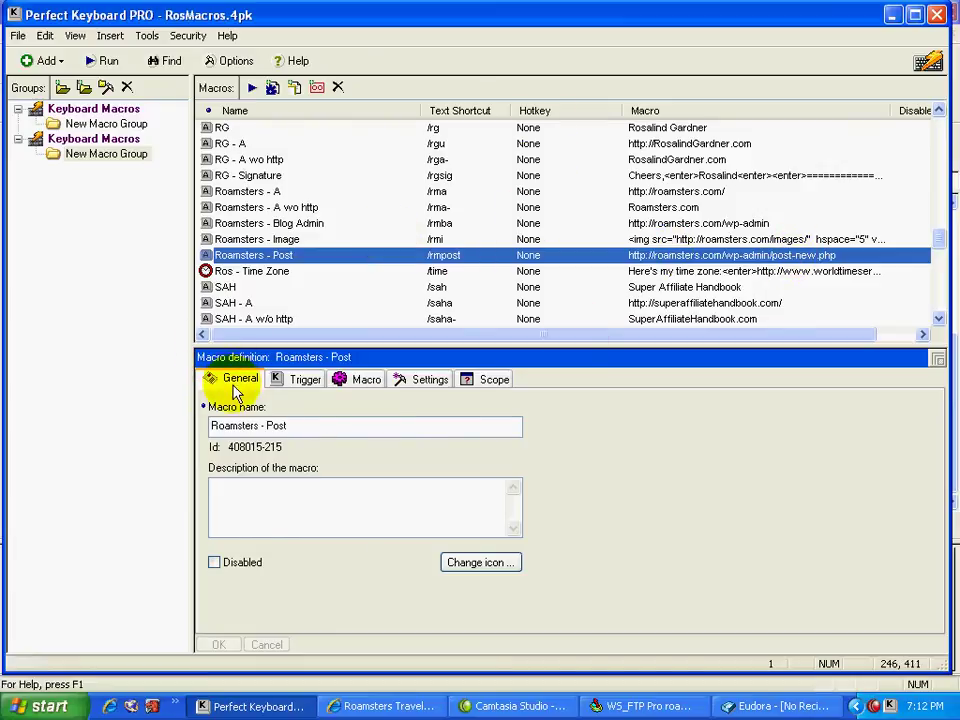
left_click_drag(313, 427, 184, 427)
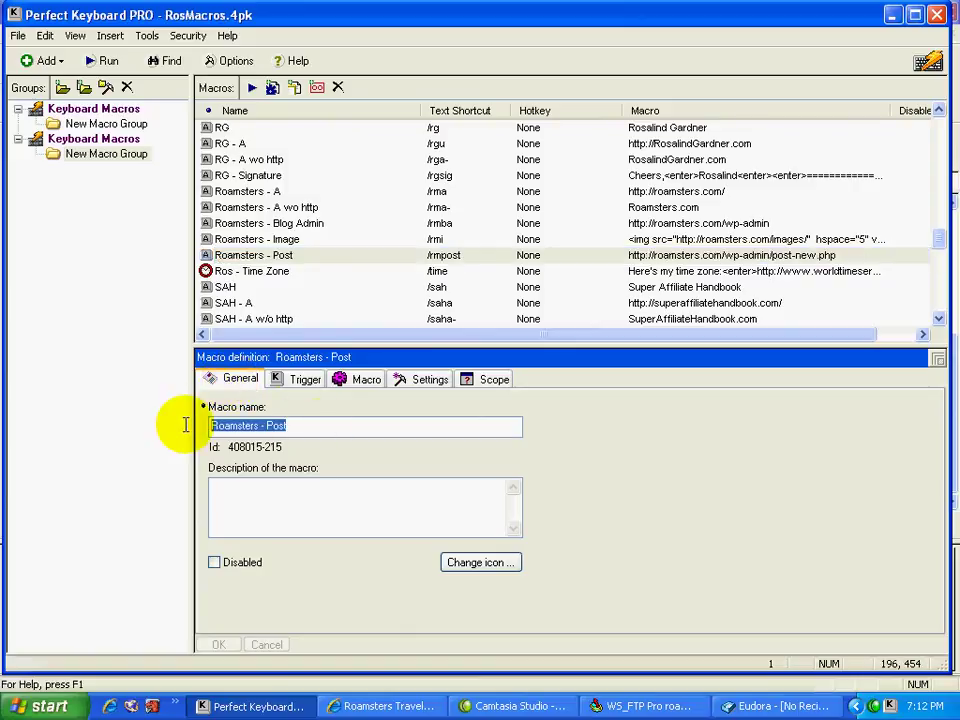
Examine the text shortcut and the macro content defined for the Roamsters - Post macro.
left_click(305, 382)
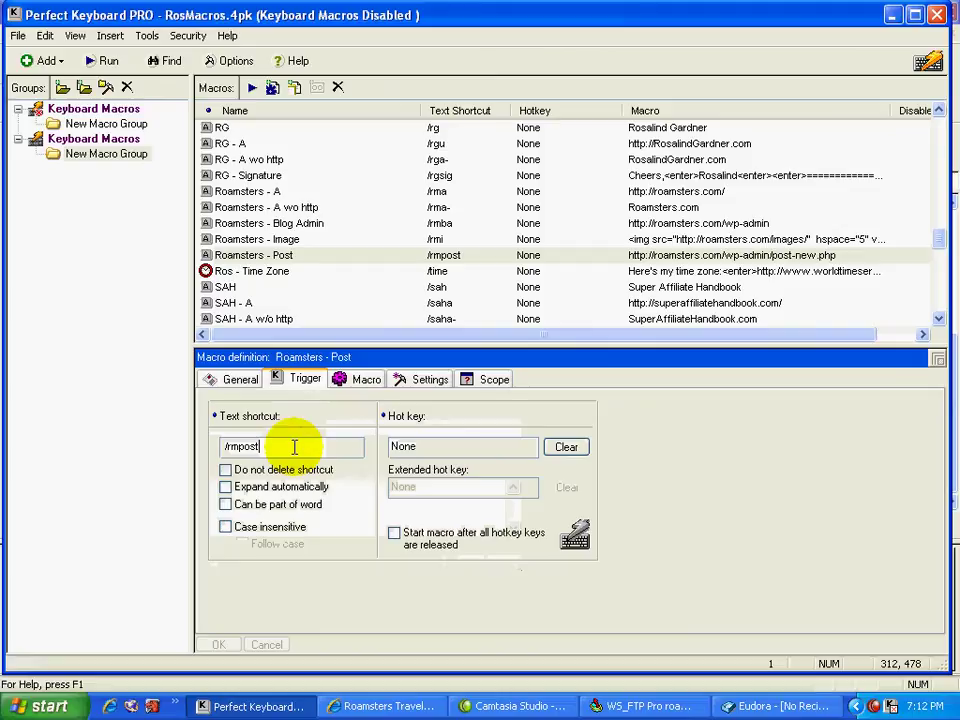
left_click(290, 446)
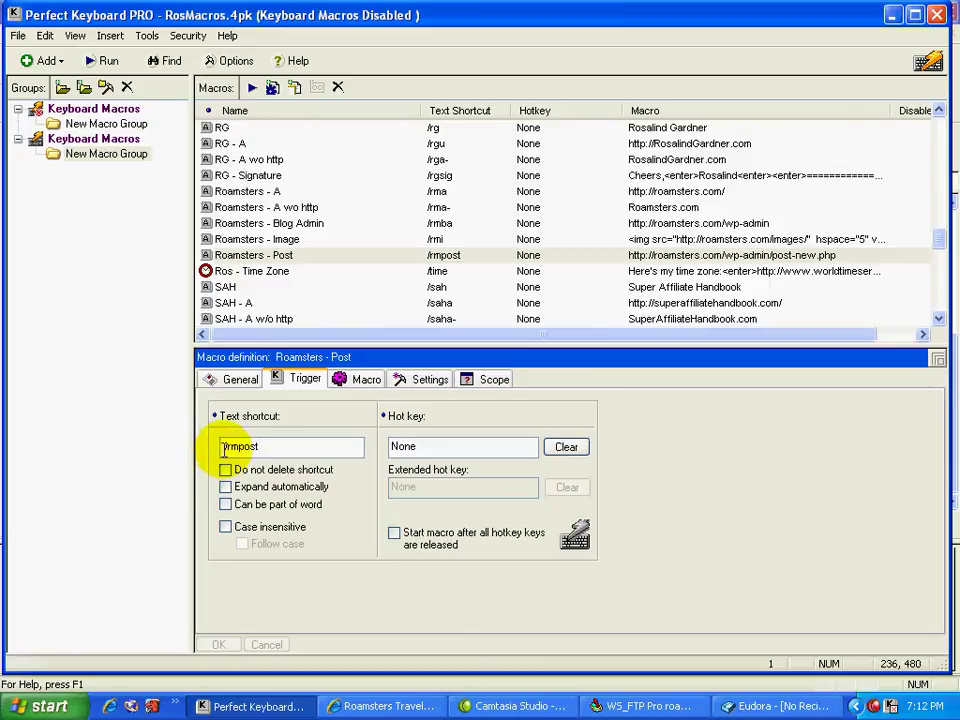
left_click(363, 385)
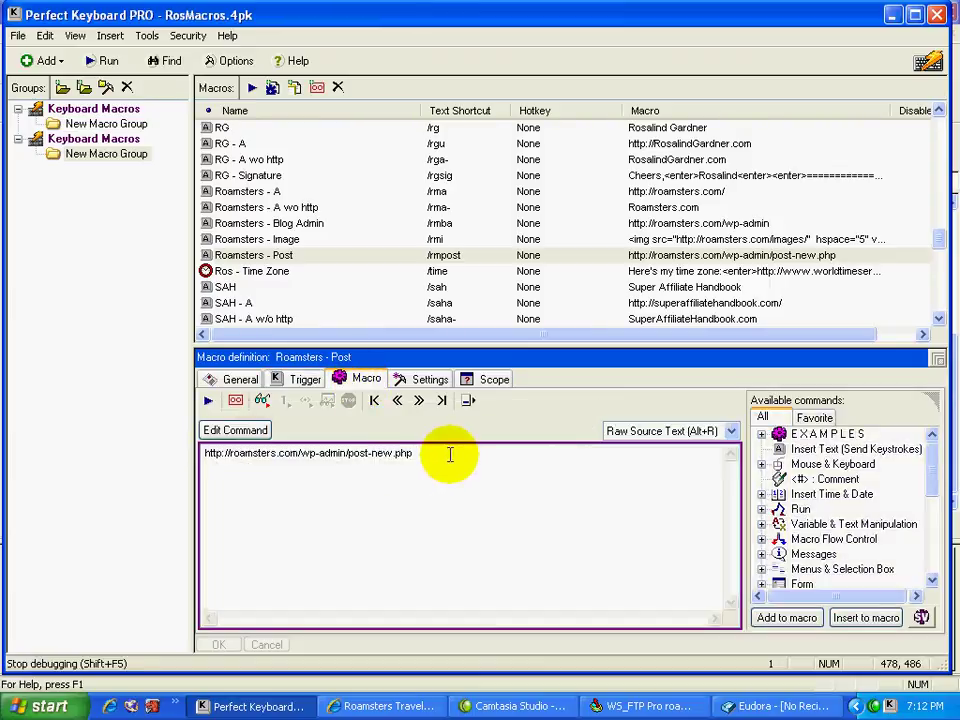
left_click_drag(450, 454, 189, 454)
left_click(446, 456)
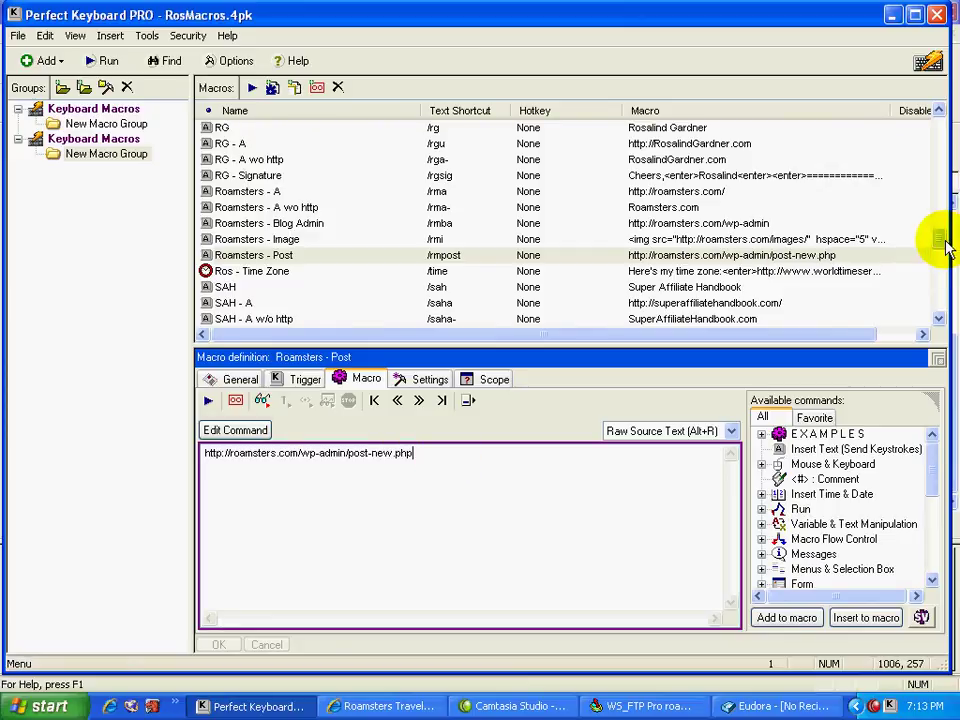
mouse_move(936, 236)
left_mouse_down()
mouse_move(940, 150)
mouse_move(930, 240)
left_mouse_up()
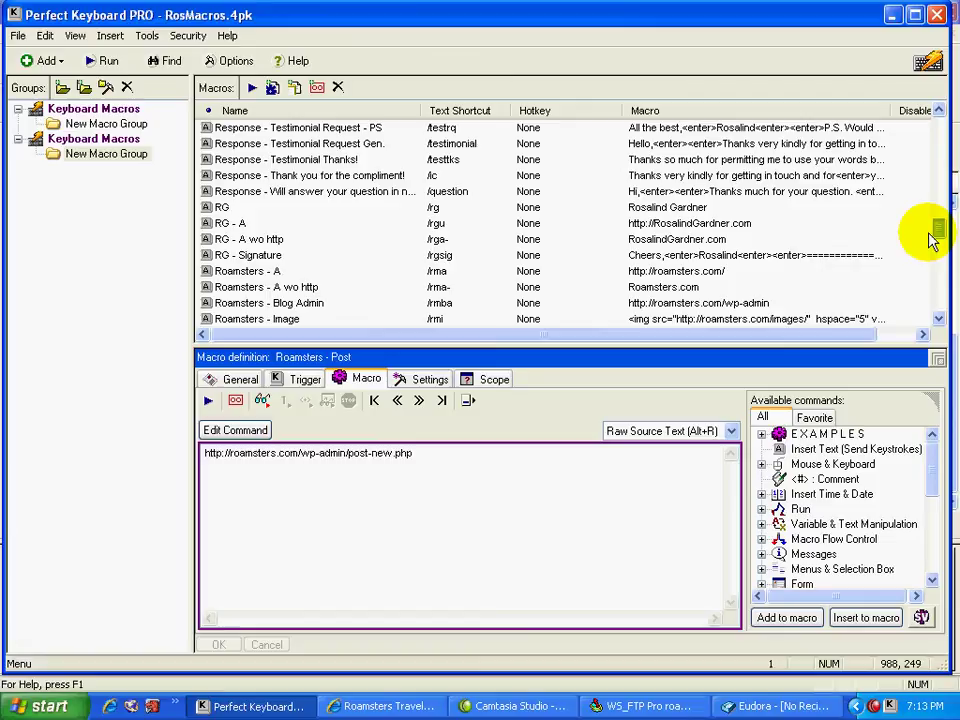